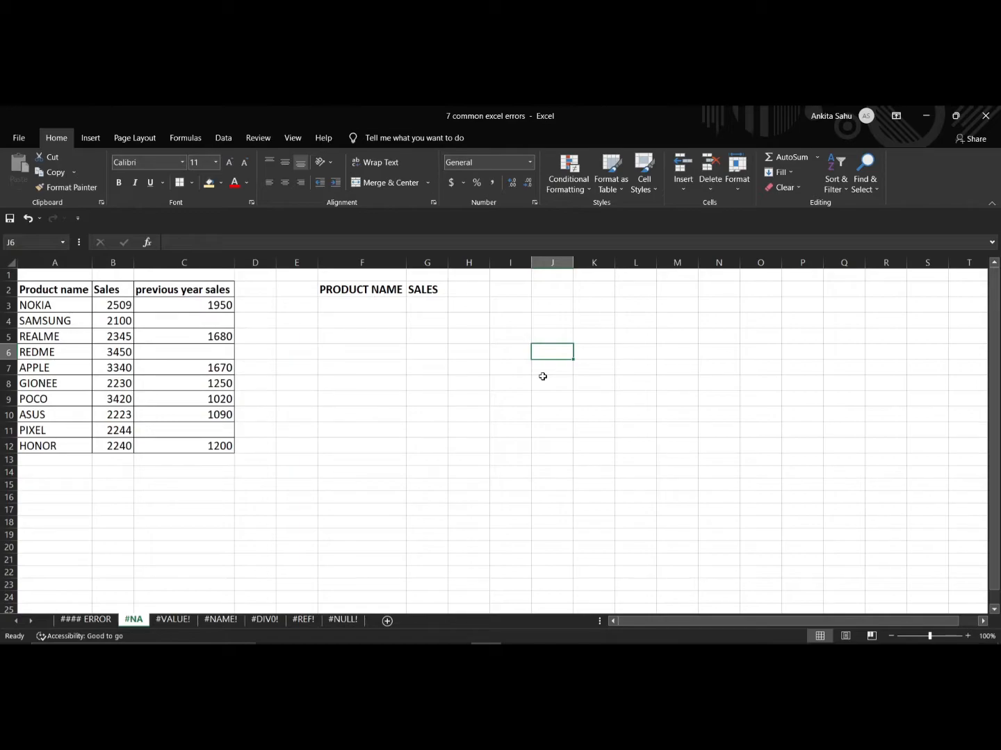
Step: Enter the exact-match formula =VLOOKUP(F3,A3:C12,2,FALSE) in G3 to look up the product's sales
left_click(420, 306)
type("=")
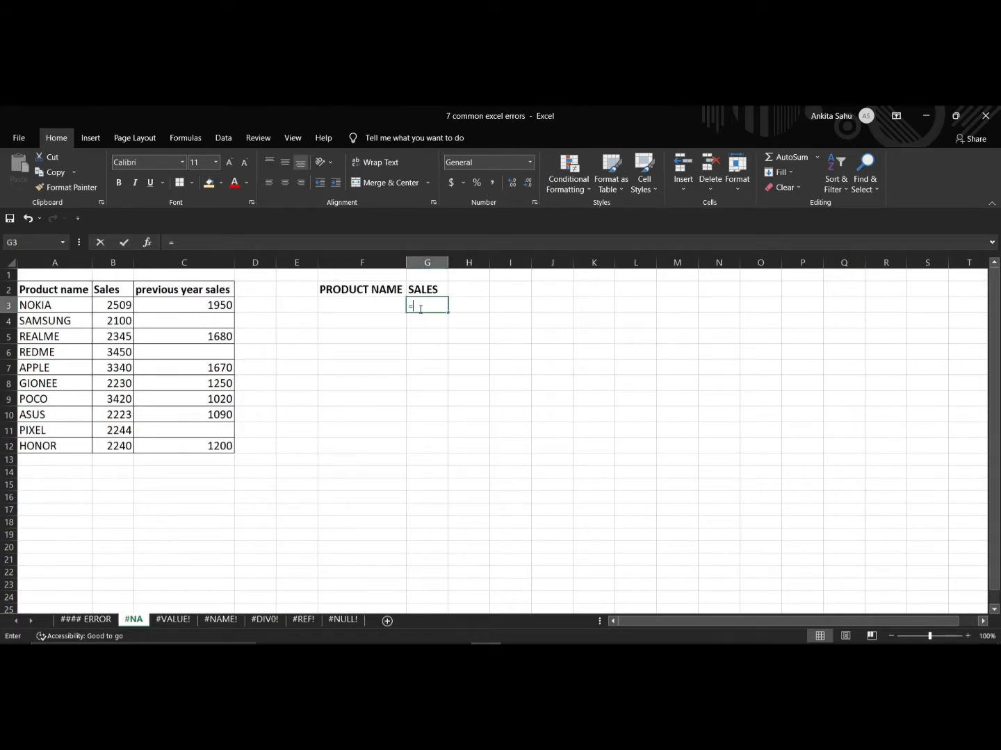
type("VLOOK")
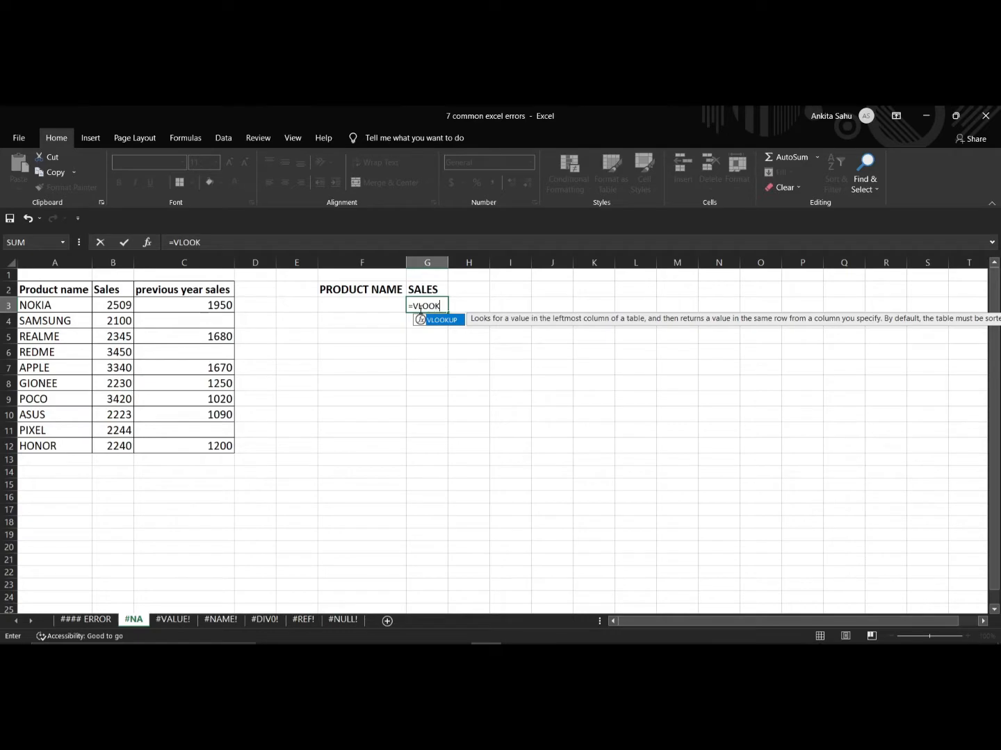
type("UP(")
left_click(373, 304)
type(",")
left_click_drag(68, 307, 163, 445)
type(",2,")
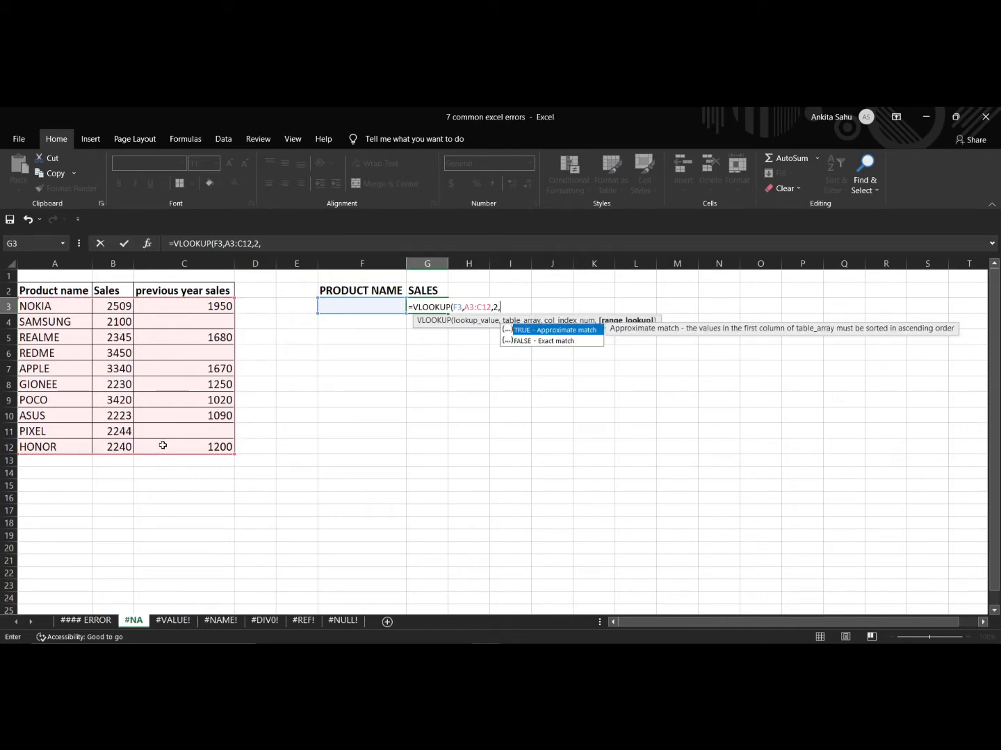
left_click(568, 342)
double_click(567, 341)
type(")")
key("Return")
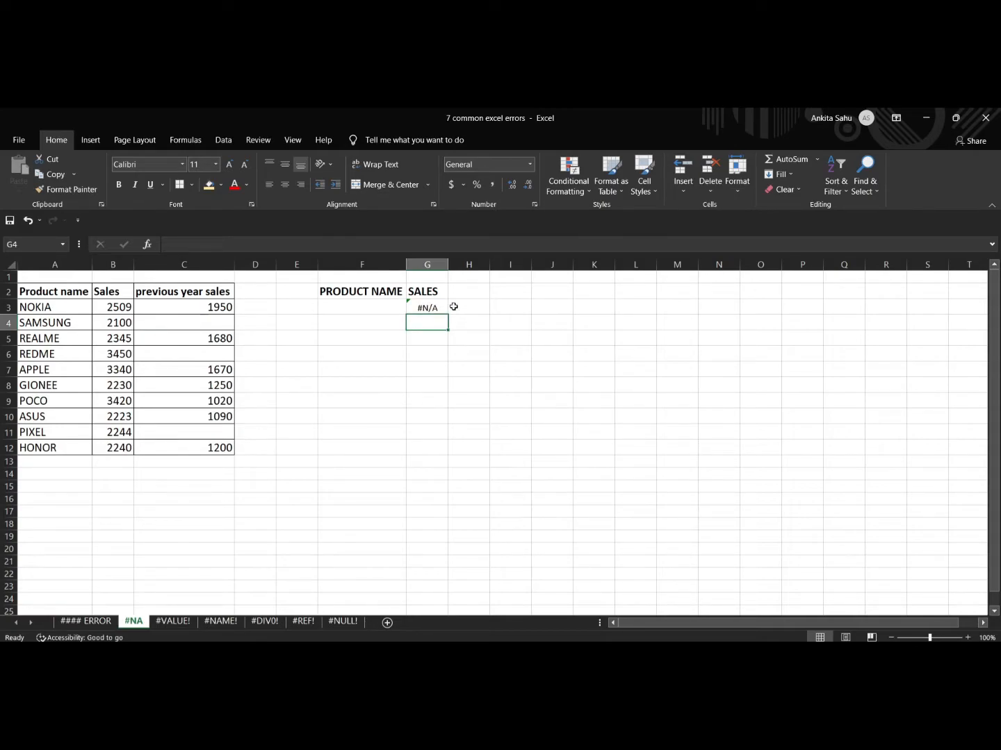
Step: Enter the lookup product names APPLE, REELME and POCO in cells F3 to F5
left_click(349, 306)
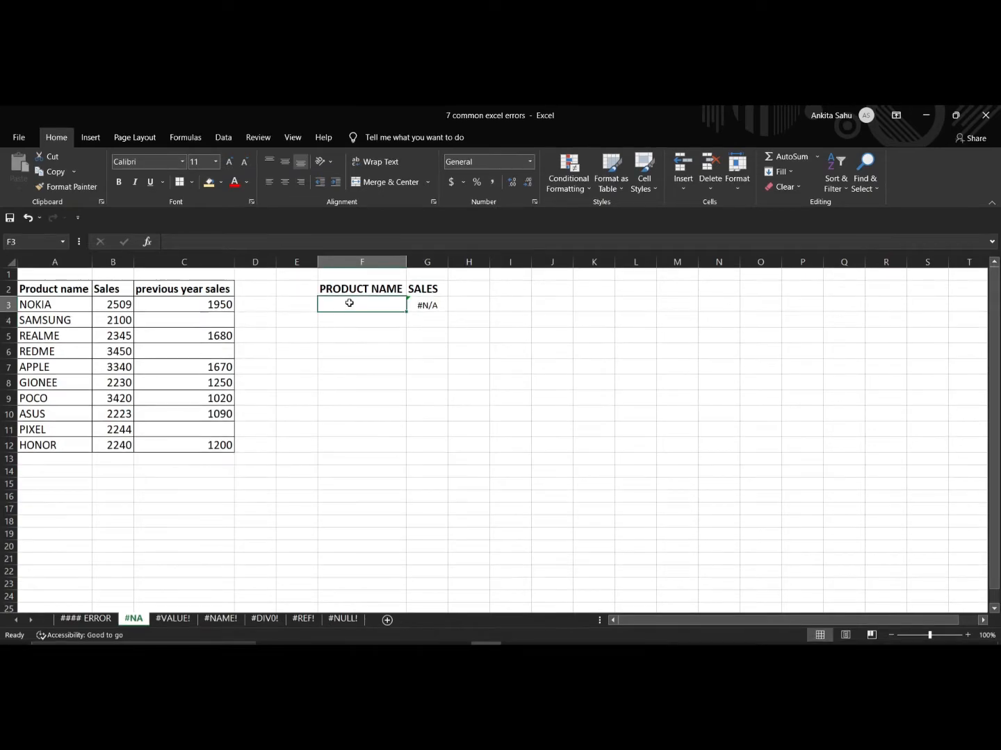
type("APPLE")
key("Return")
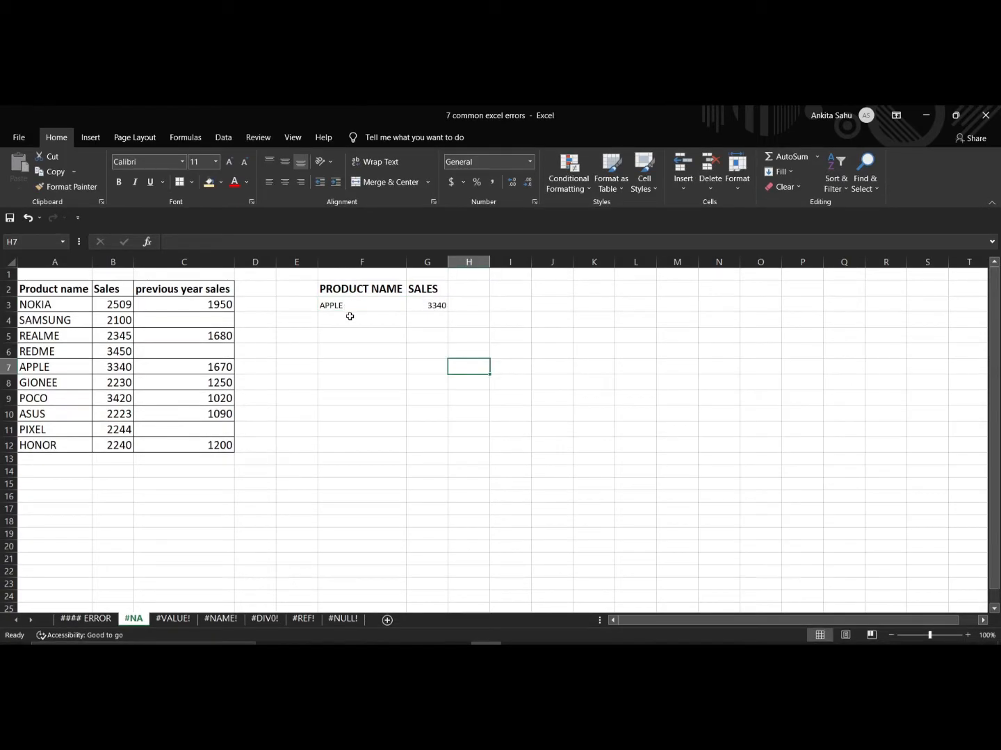
left_click(350, 320)
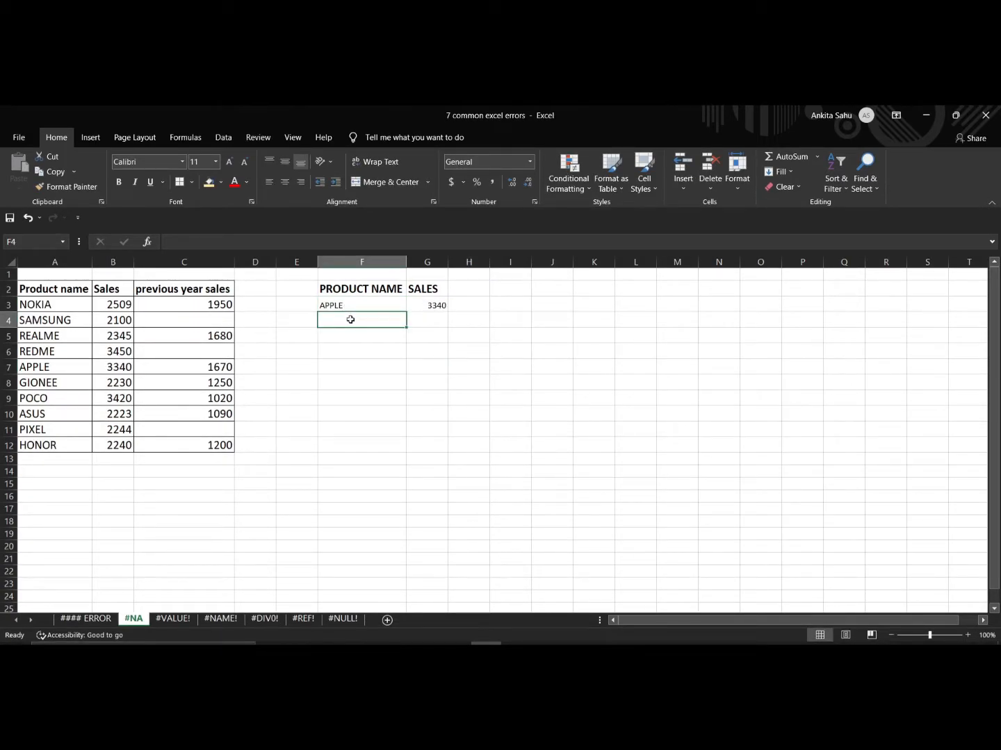
type("REELME")
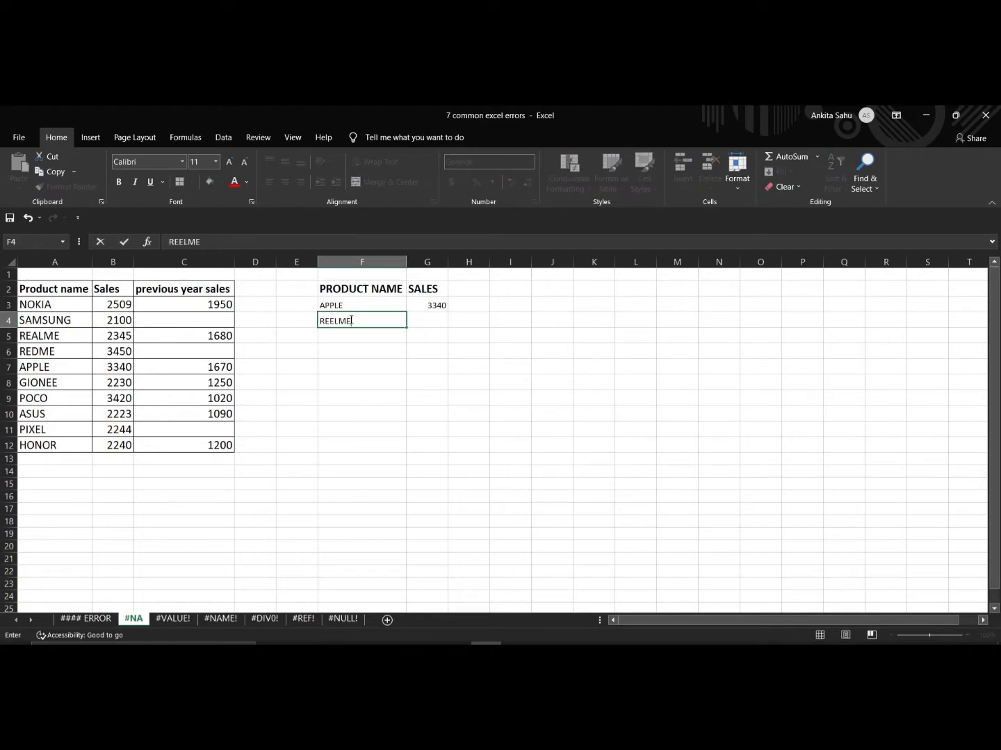
key("Return")
type("POCO")
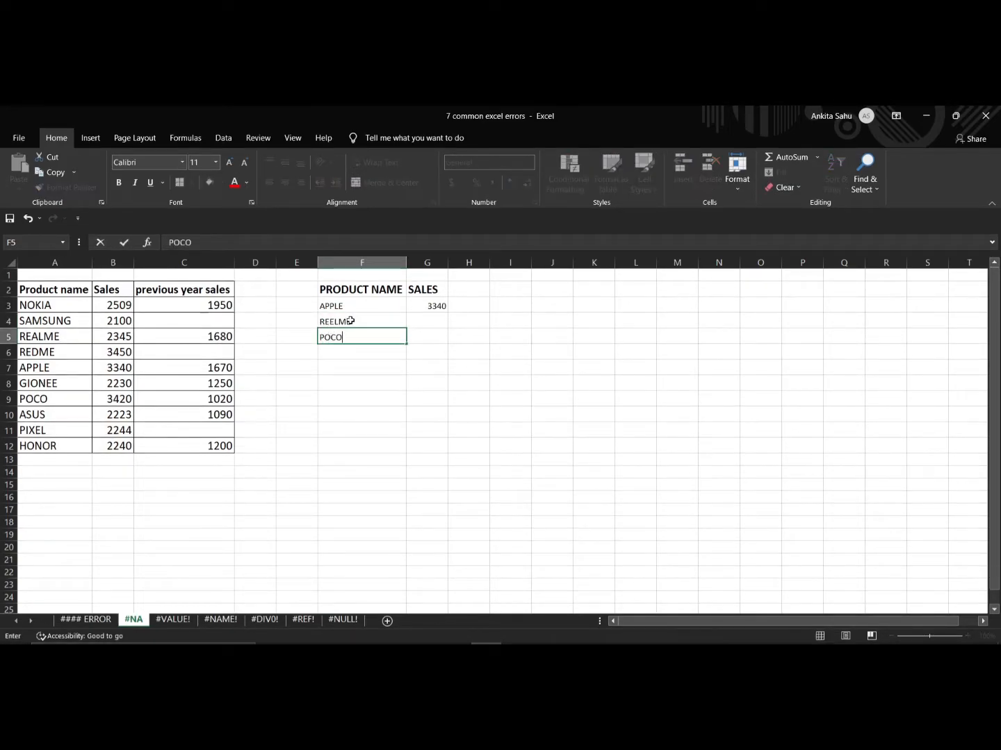
key("Return")
Step: Fill the VLOOKUP formula from G3 down to G5
left_click(440, 310)
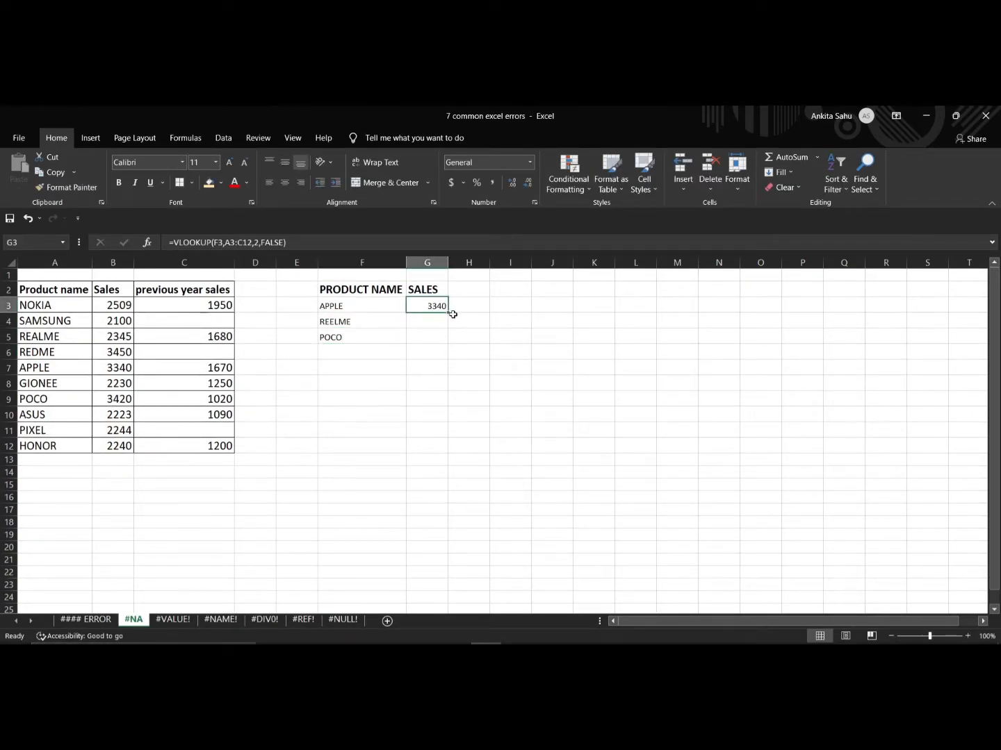
double_click(448, 314)
left_click(467, 322)
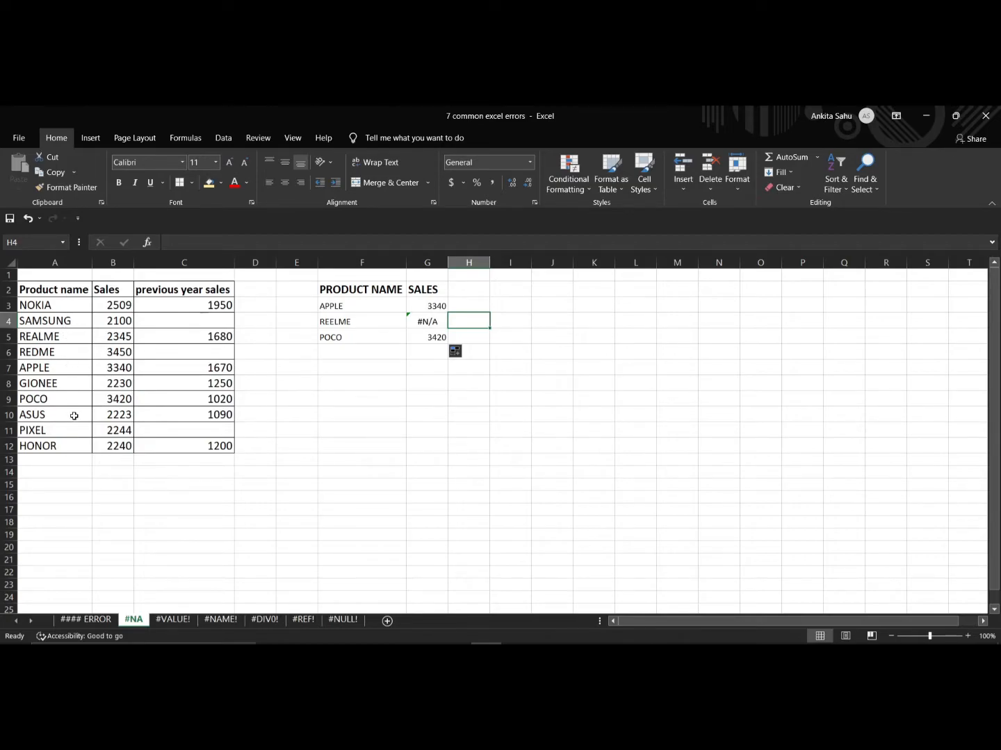
Step: Try to correct the misspelled product name REELME in F4 by replacing the wrong letter with A
double_click(334, 322)
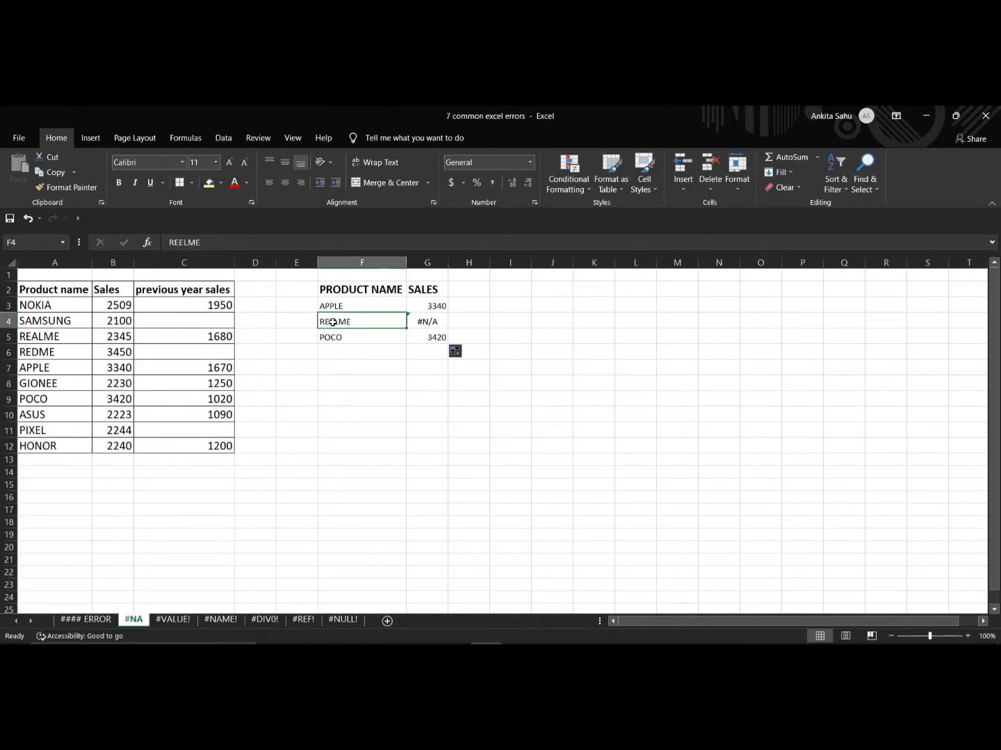
key("BackSpace")
type("A")
key("Return")
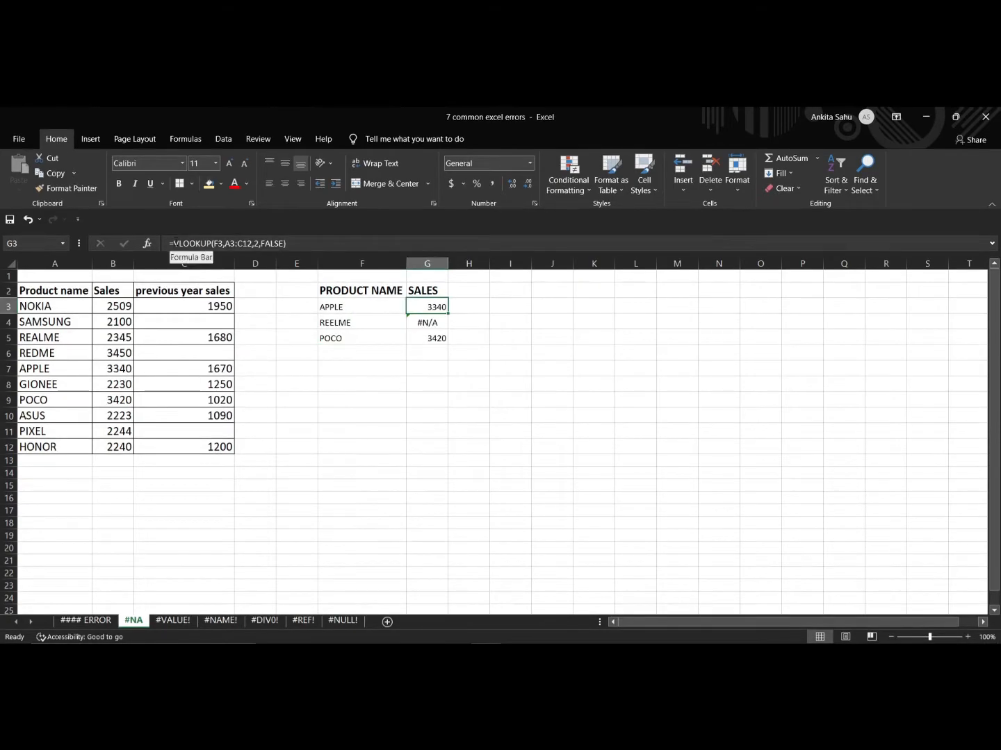
Step: Wrap the G3 formula in IFNA so that missing products return "PRODUCT UNAVAILABLE"
left_click(173, 243)
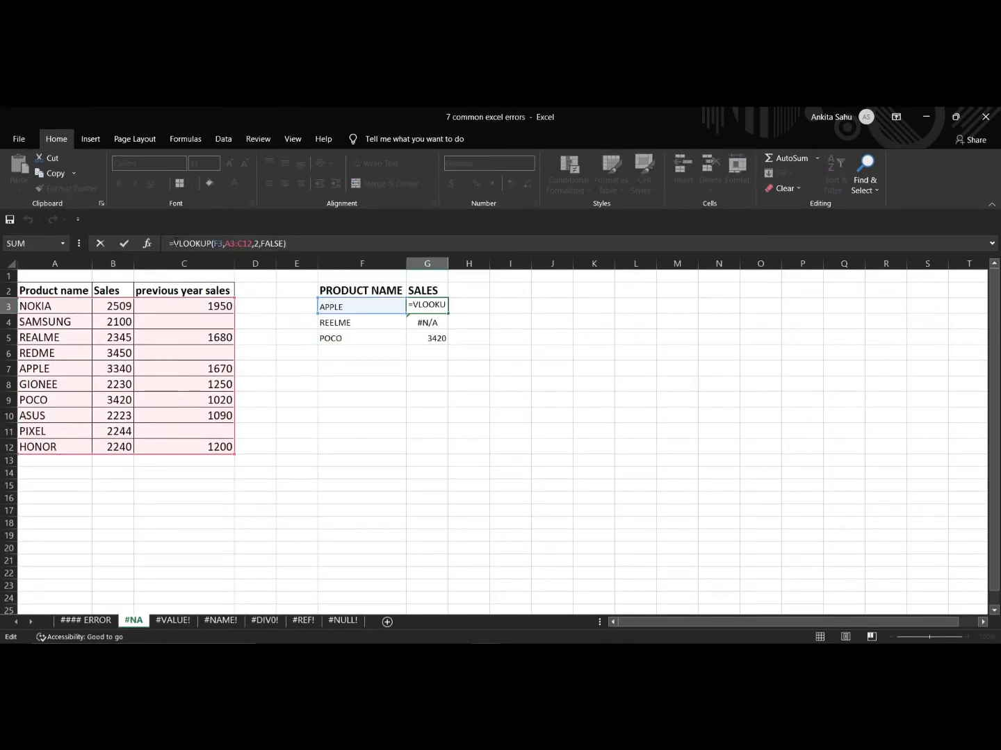
type("IFNA(VLOOKUP(F3")
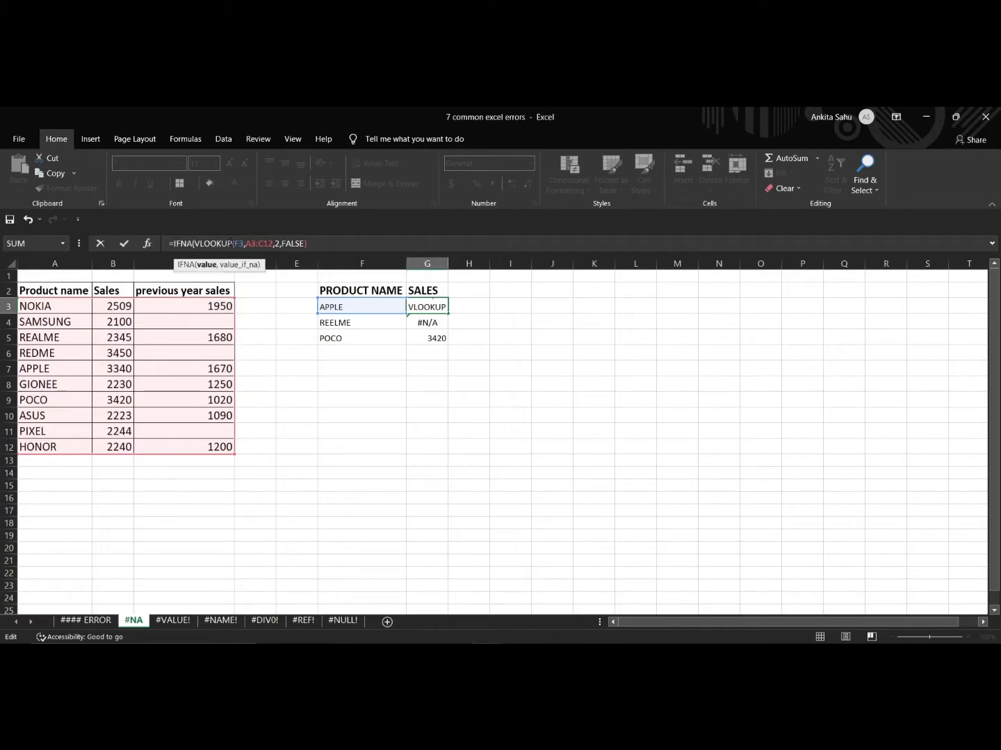
type(",A3:C12,2,FALSE),")
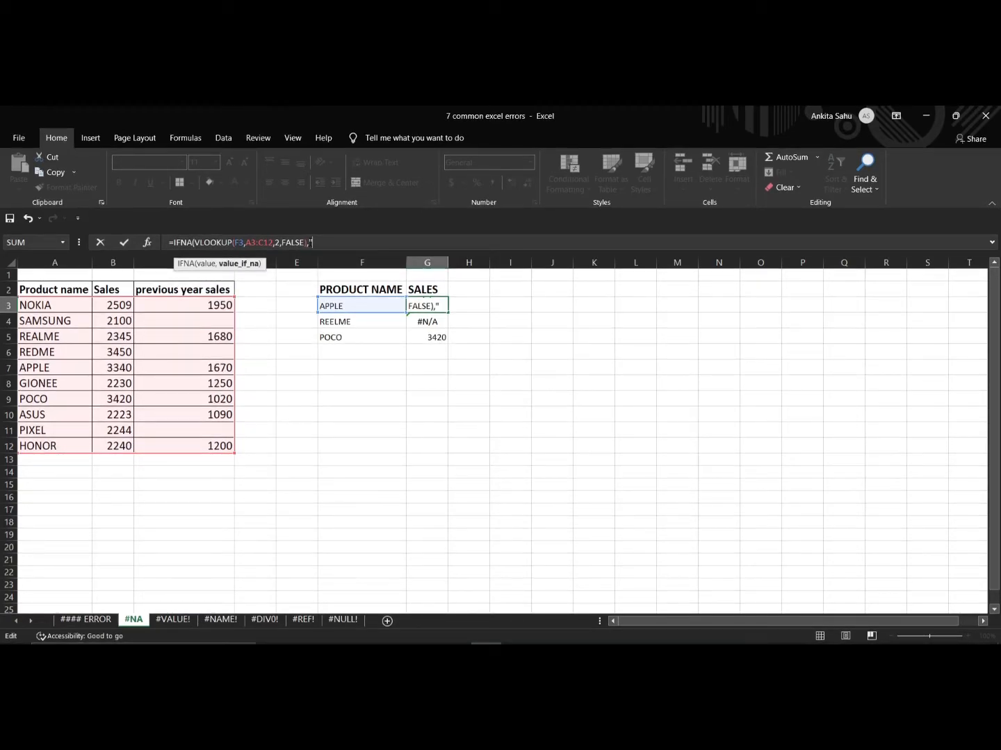
type("\"PRODUCT UNAVAILAB")
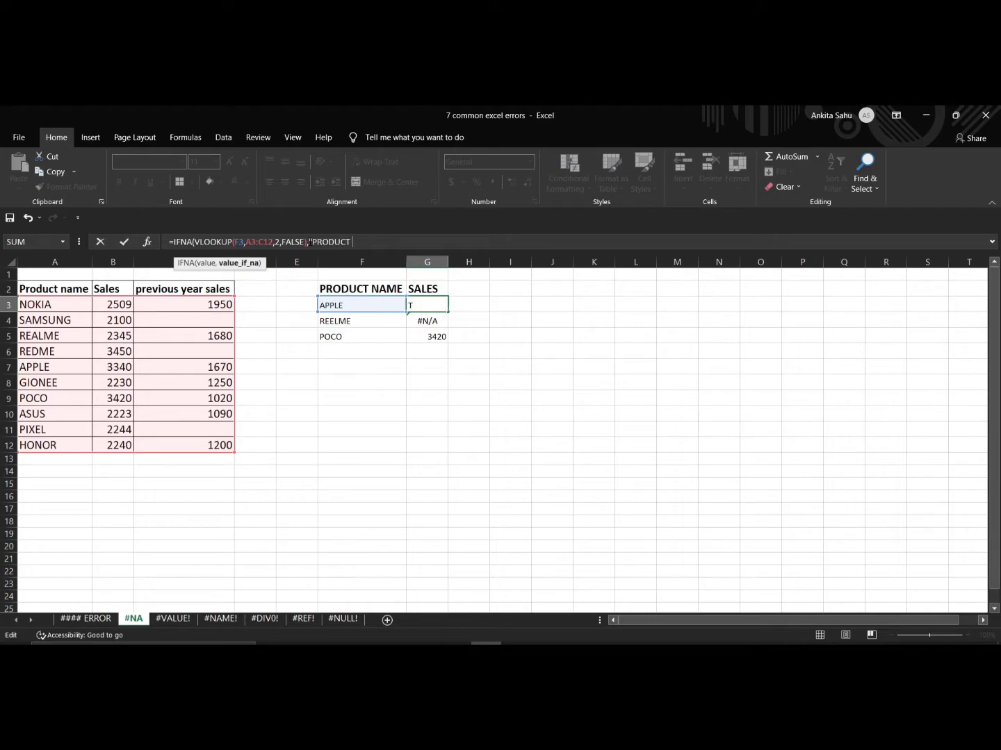
type("LE\")")
key("Return")
Step: Fill the IFNA formula from G3 down to G5 and auto-fit the width of column G
left_click(443, 307)
double_click(448, 313)
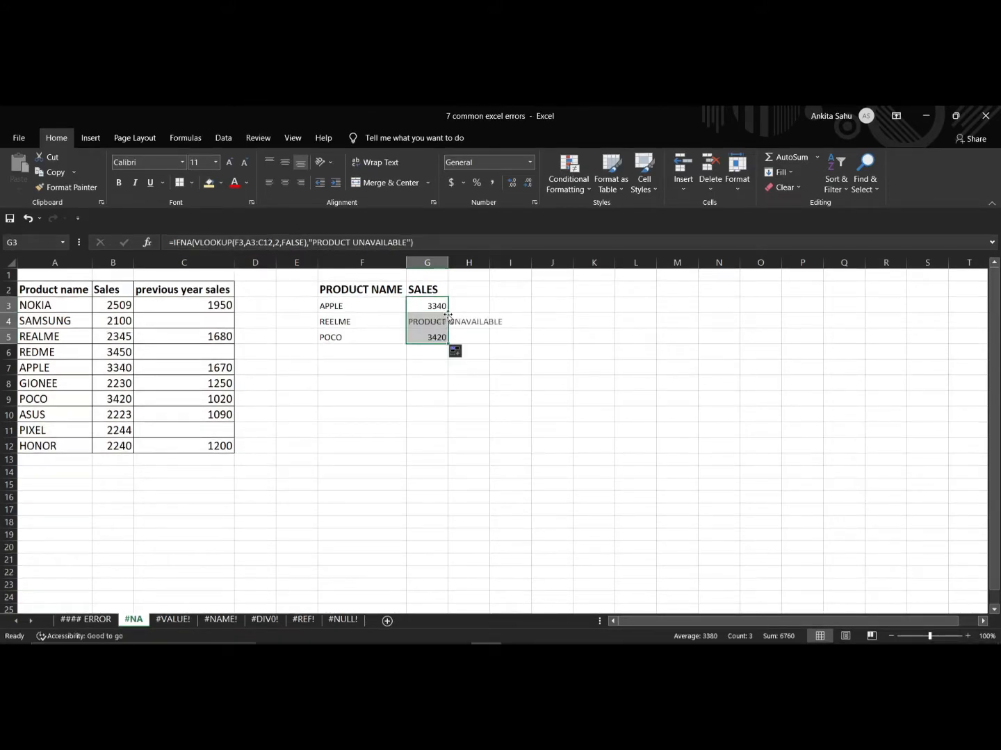
double_click(448, 267)
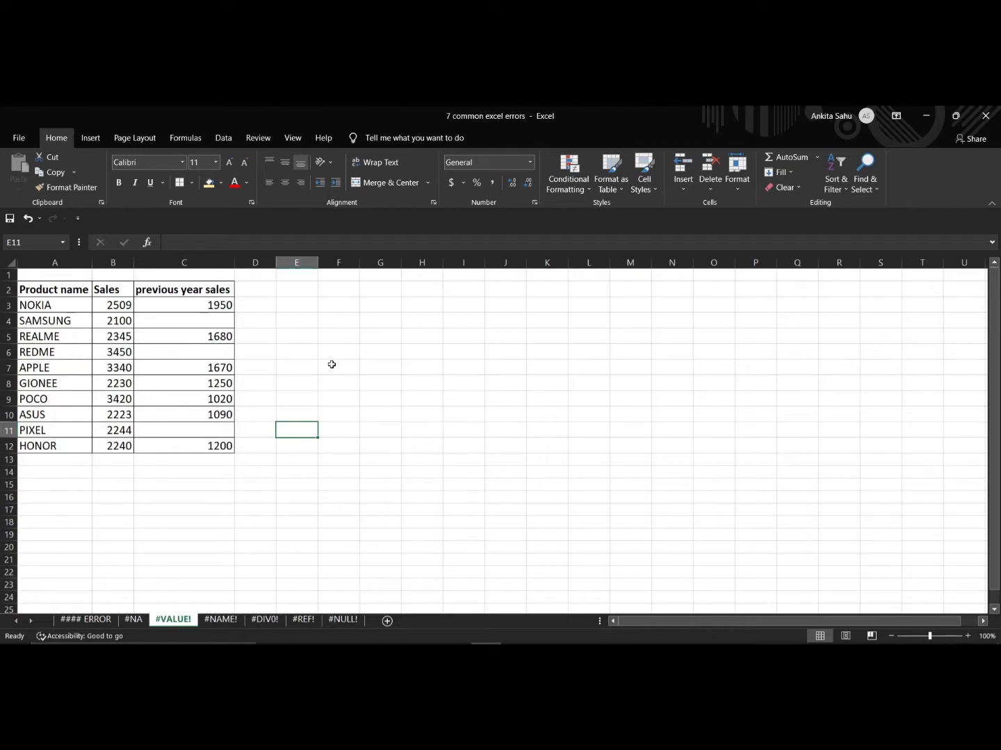
Step: On the #VALUE! sheet, enter =B3-C3 in D3 to subtract the previous year's sales from the current sales
left_click(327, 348)
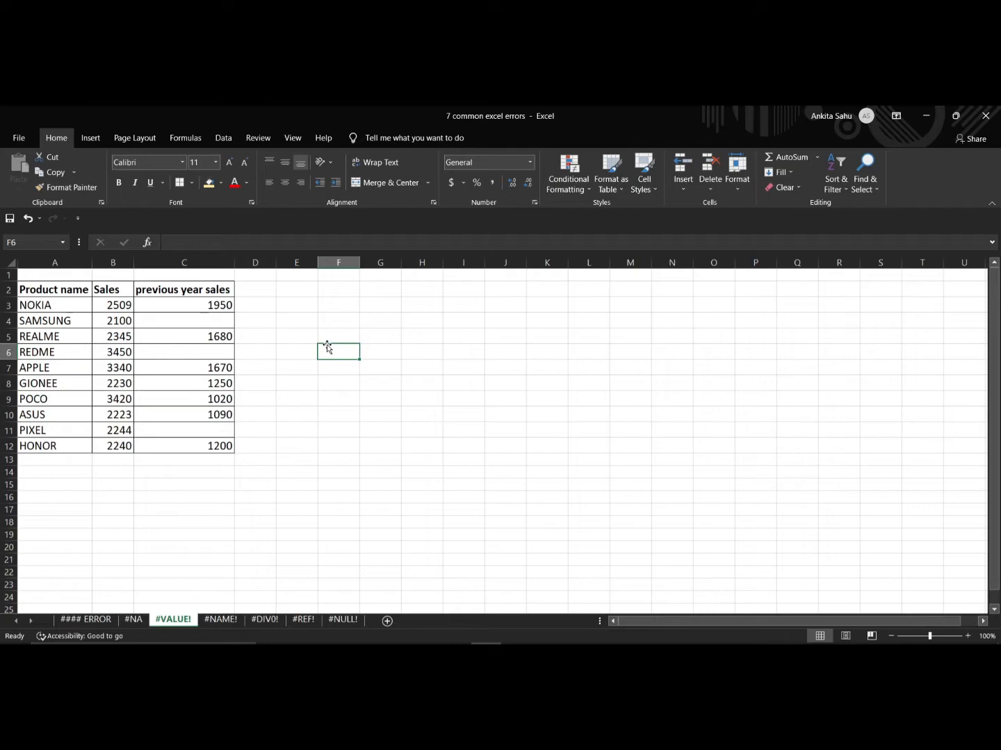
left_click(257, 308)
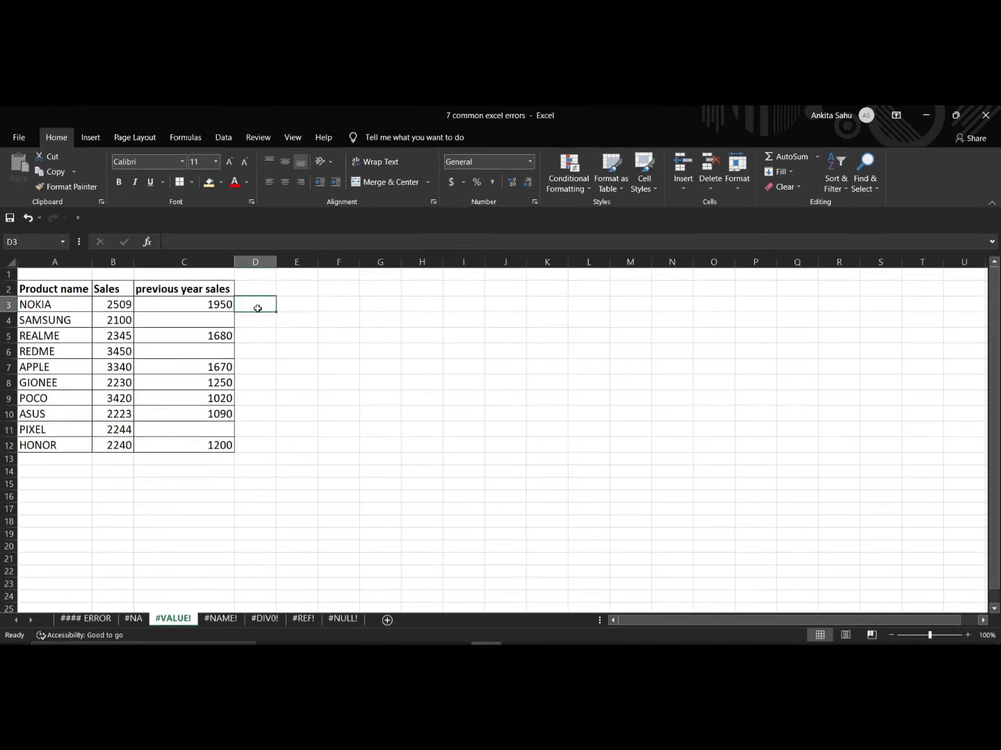
type("=")
left_click(121, 305)
type("-")
left_click(155, 306)
key("Return")
Step: Fill the subtraction formula from D3 down to D12
left_click(252, 305)
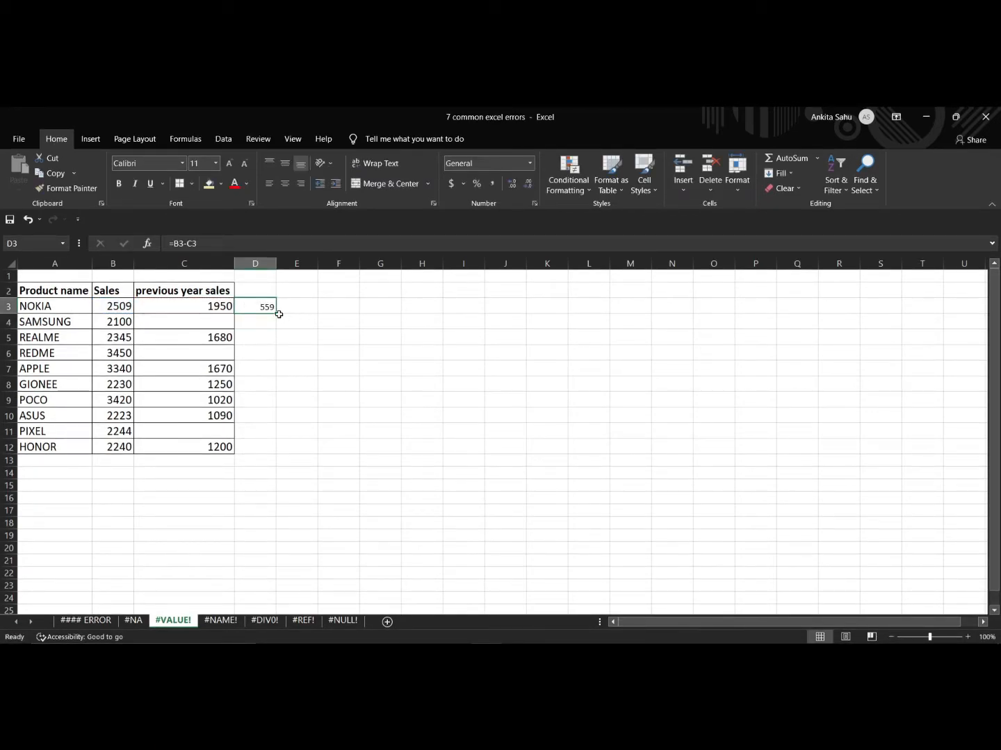
double_click(275, 314)
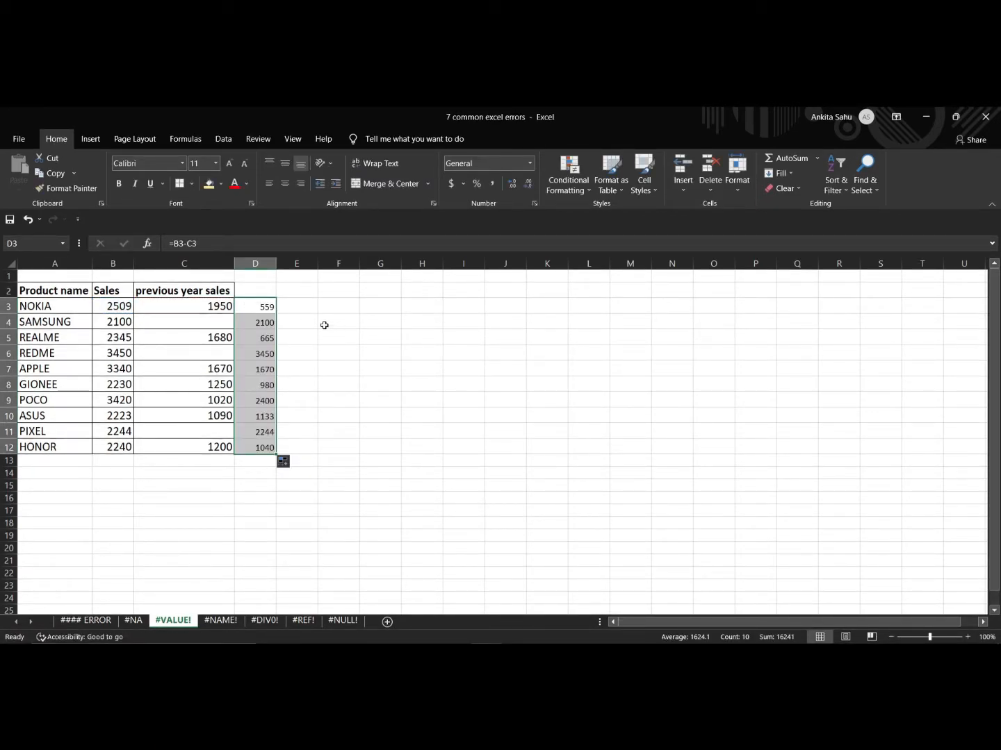
left_click(338, 334)
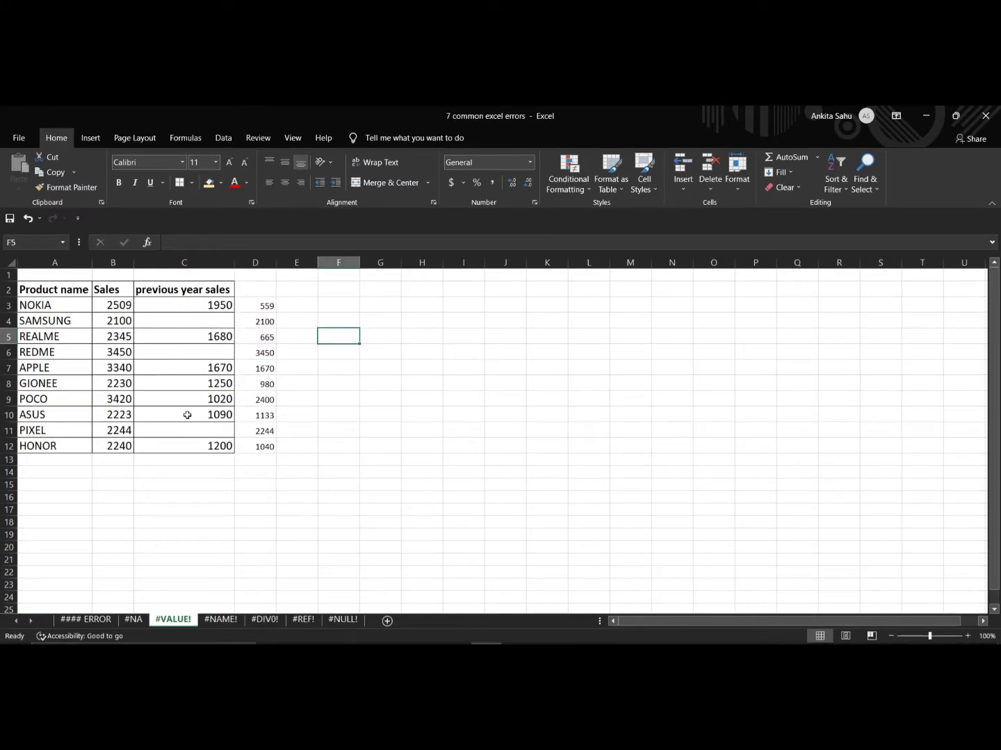
Step: Enter the text MISSING as SAMSUNG's previous year sales in C4
left_click(180, 321)
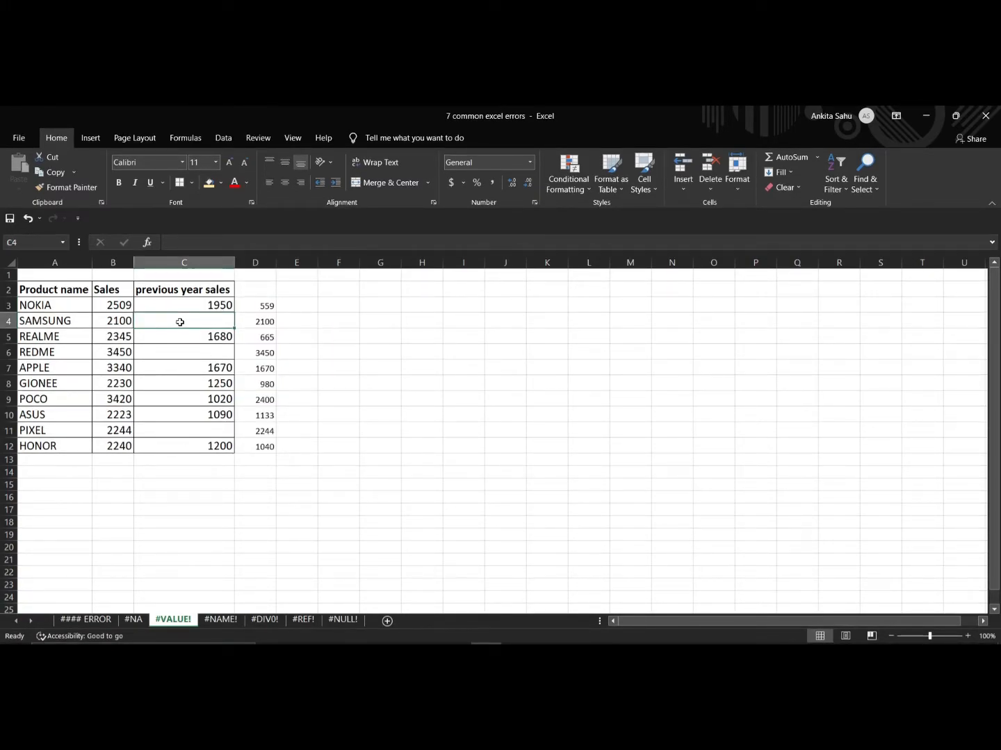
type("MISSING")
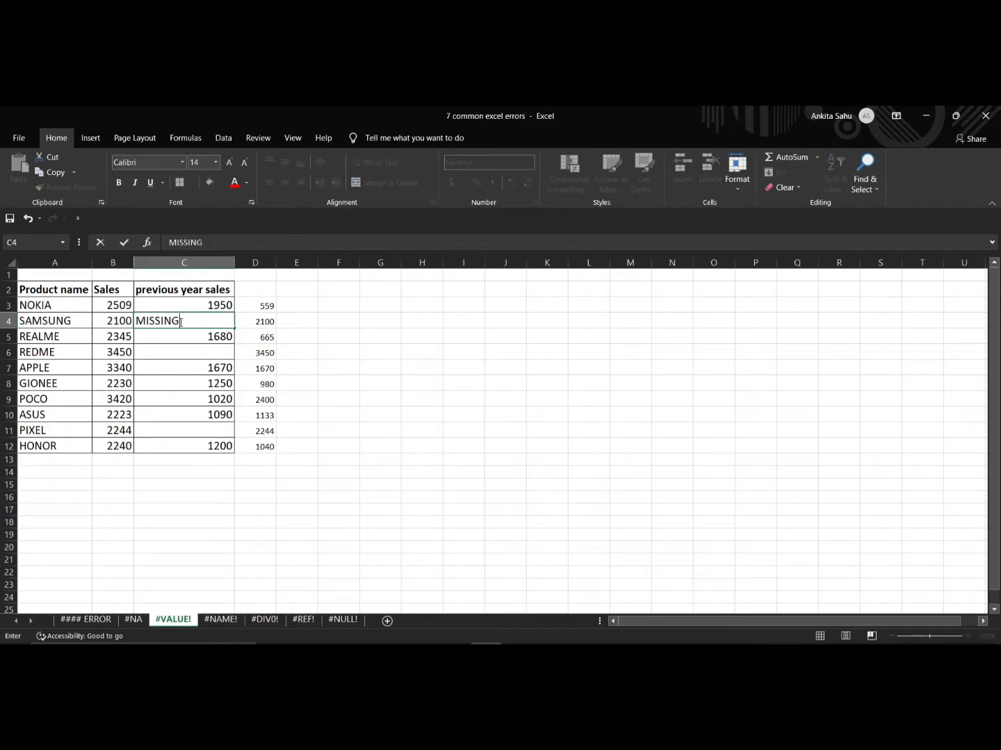
key("Return")
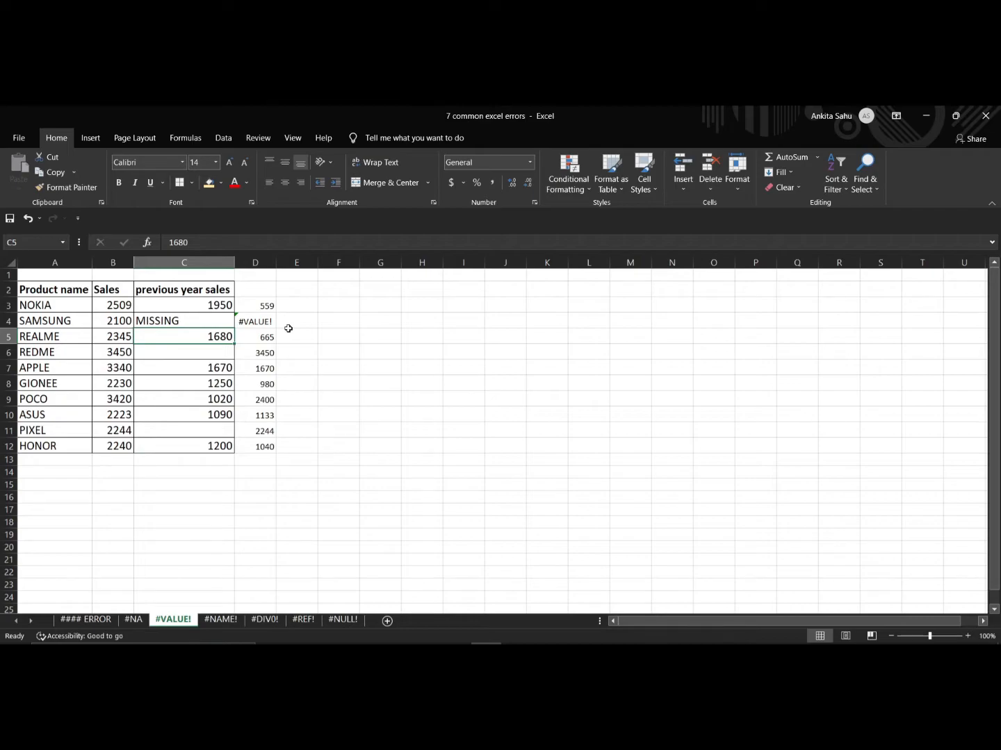
key("ctrl+z")
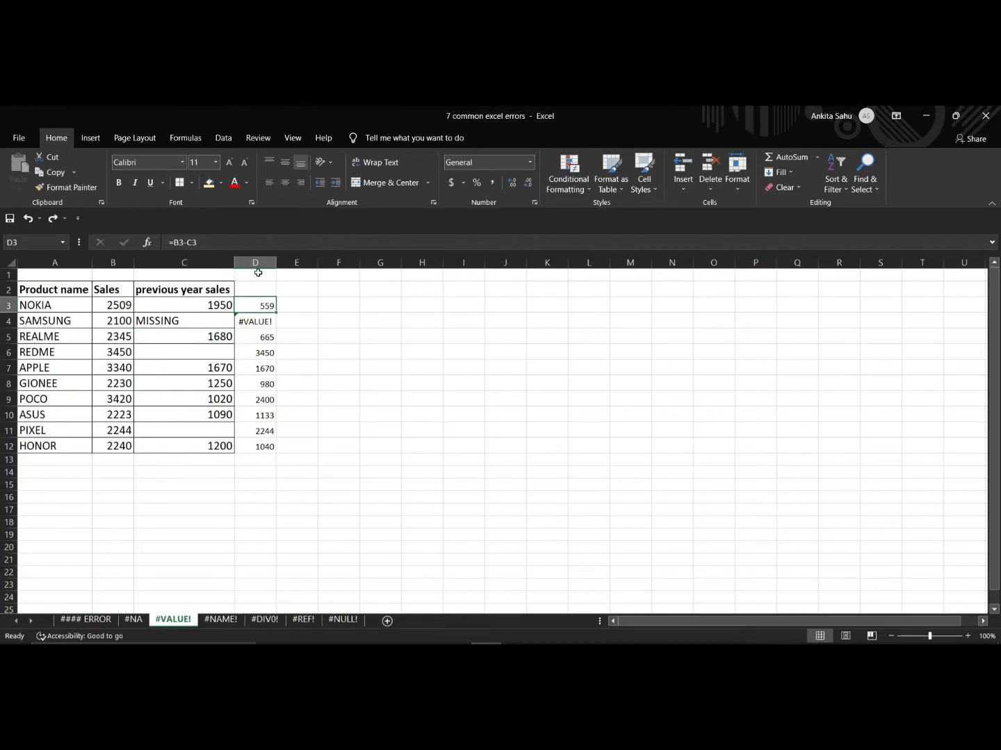
Step: Change the D3 formula to =B3-SUM(C3) and fill it down to D12
left_click(184, 242)
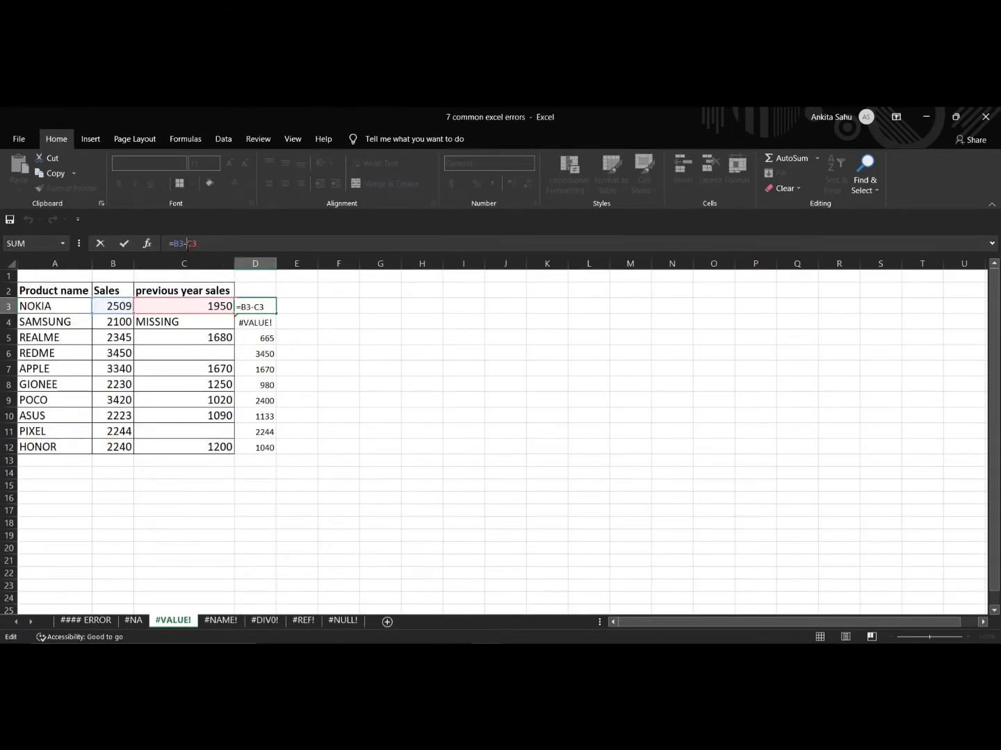
type("SUM(")
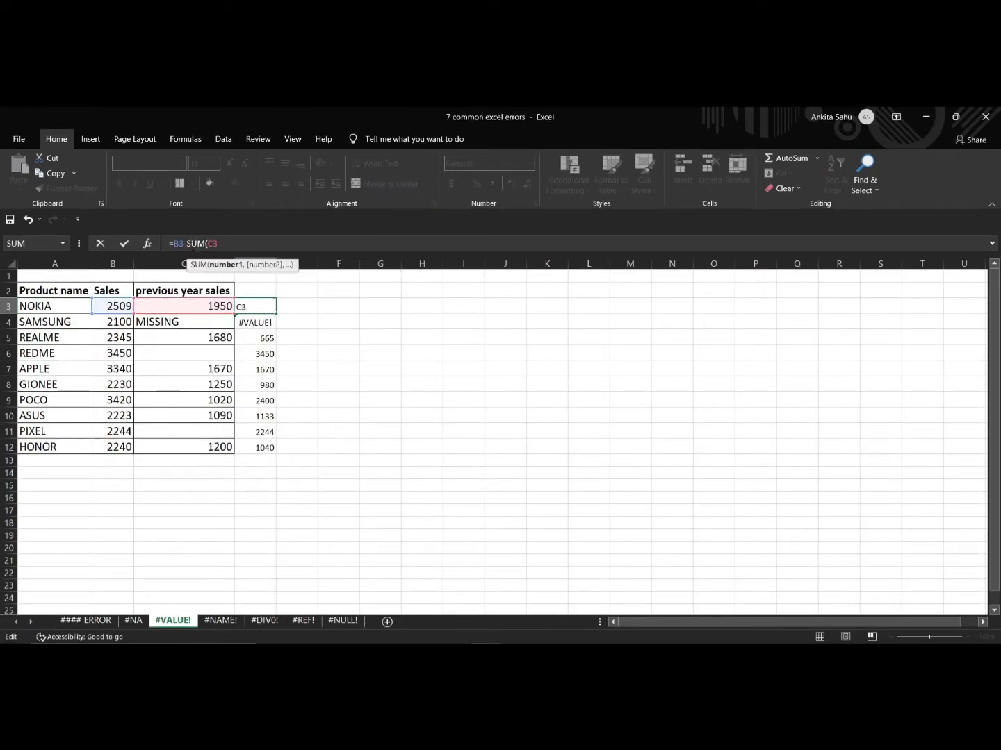
type(")")
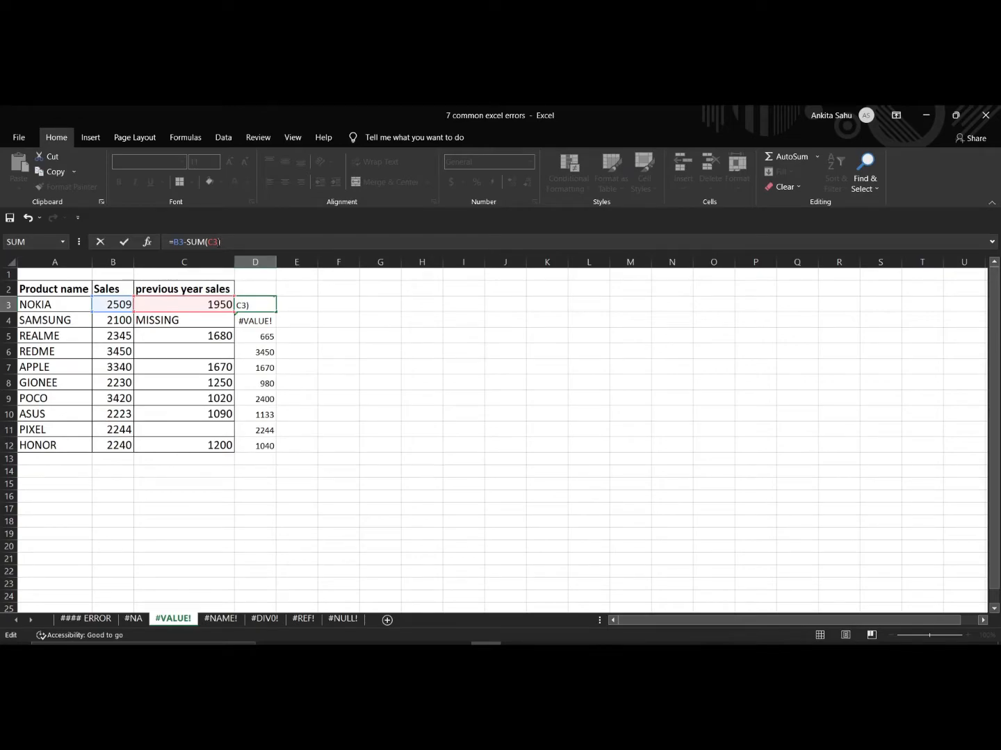
key("Return")
left_click(269, 306)
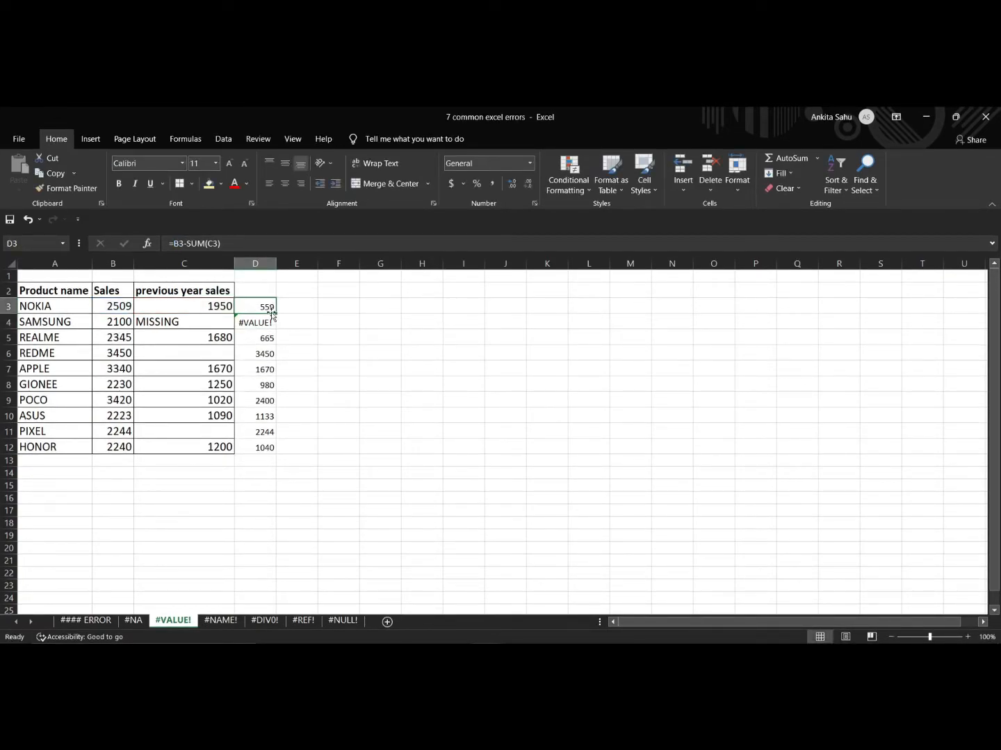
double_click(275, 314)
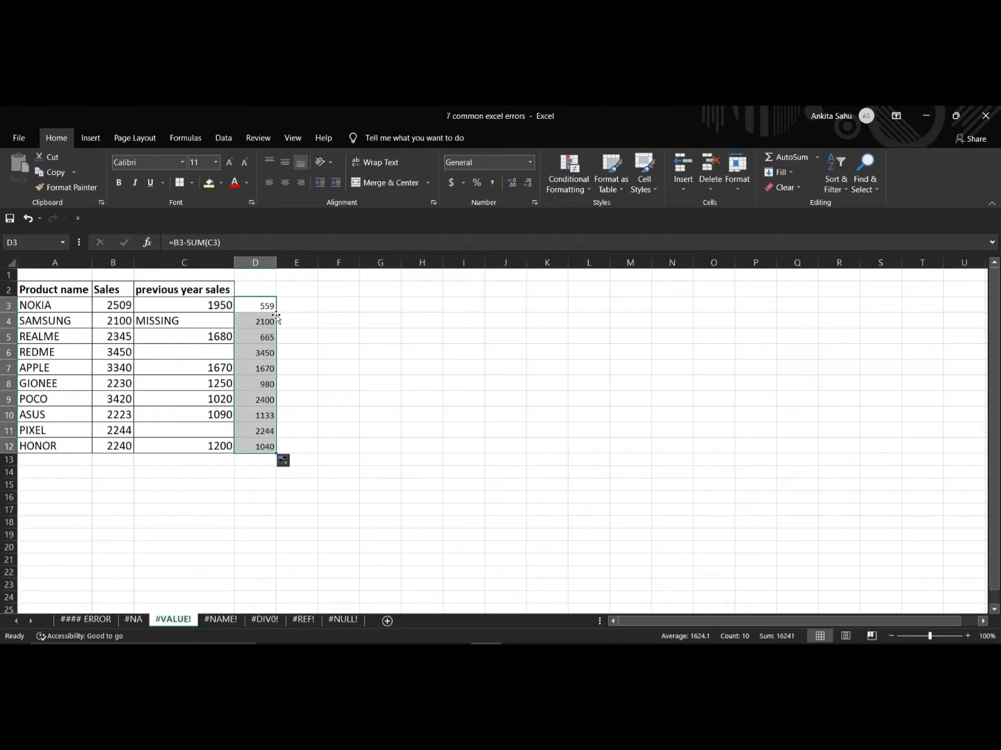
Step: Enter the text NOTHING as PIXEL's previous year sales in C11
left_click(204, 429)
type("NOTHING")
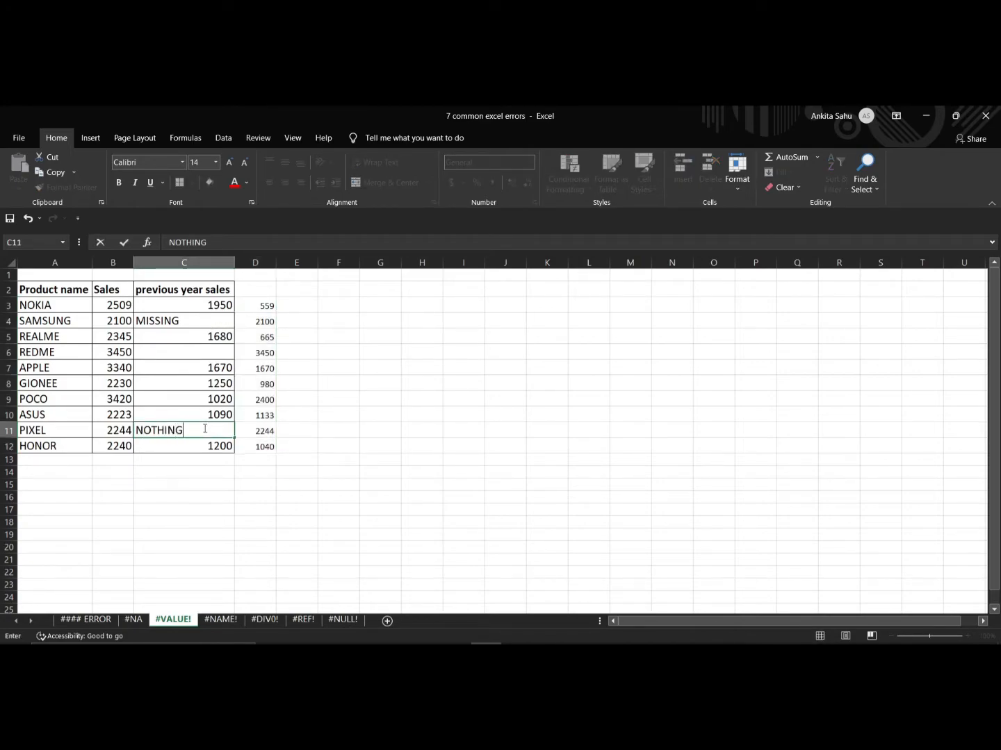
key("Return")
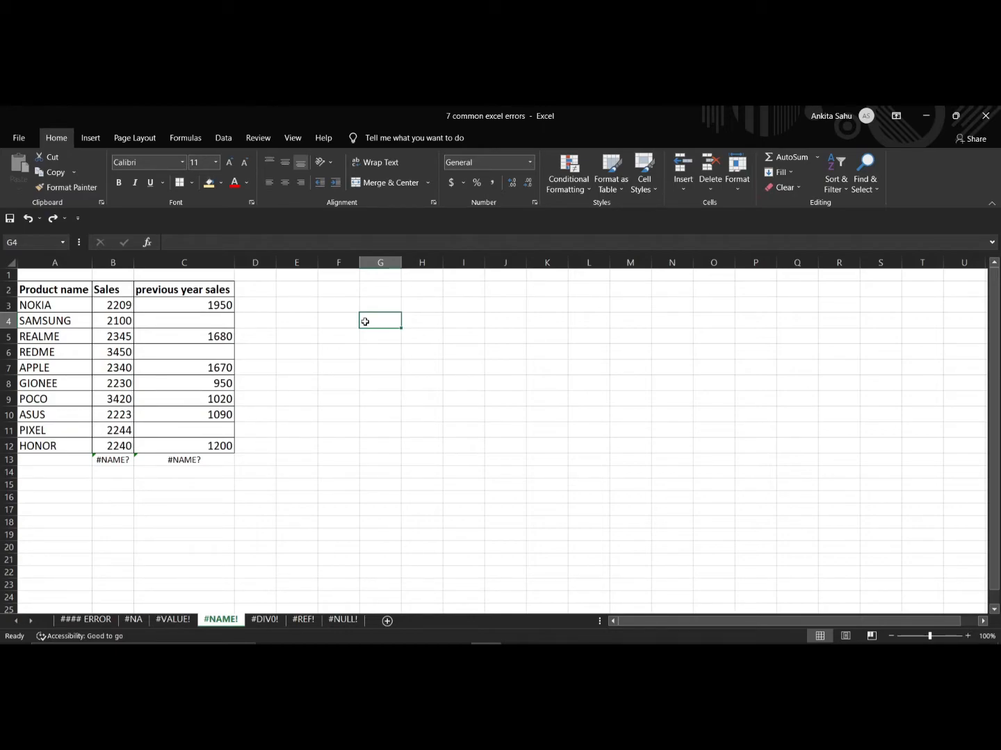
Step: Replace the ADD function in B13 with SUM so the formula is =SUM(B3:B12)
left_click(297, 415)
left_click(119, 462)
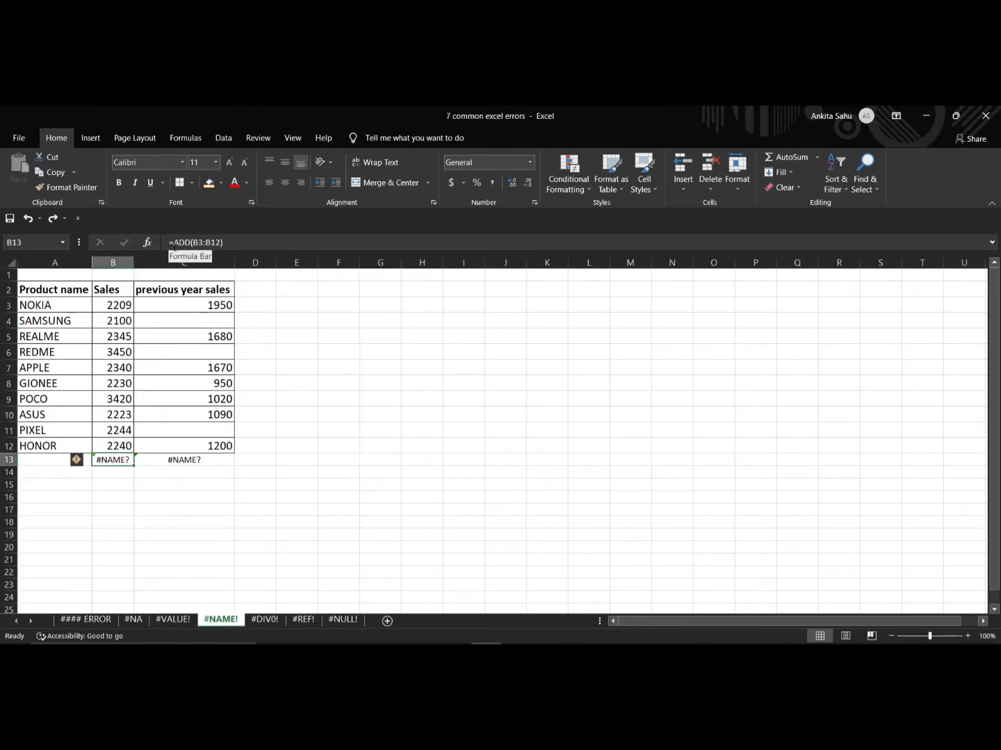
left_click(189, 242)
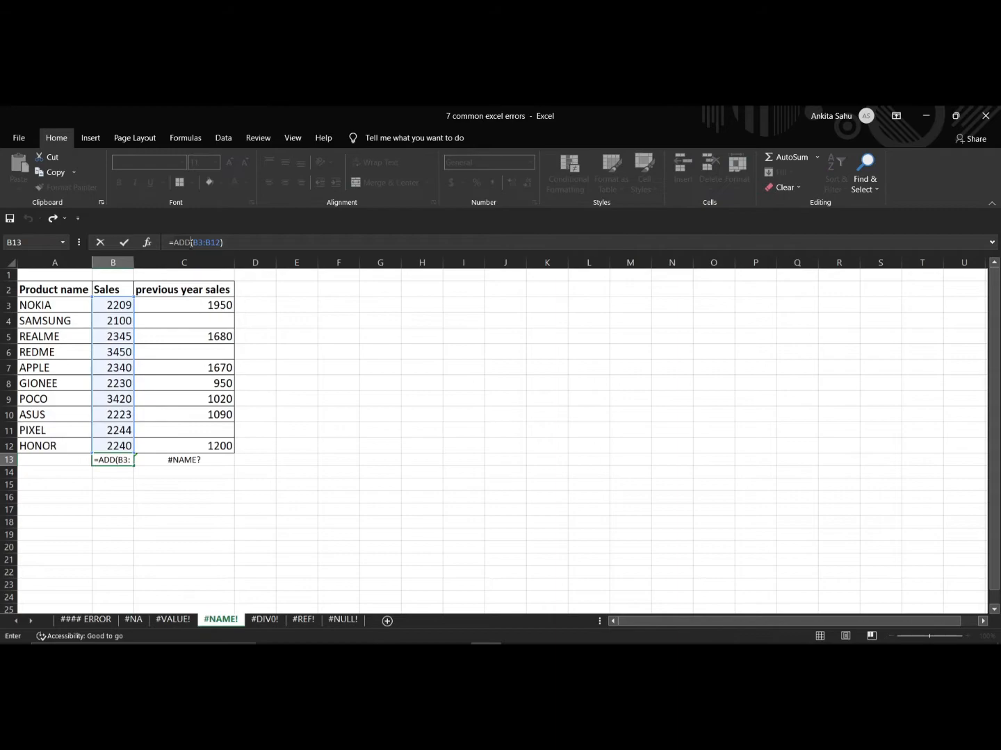
key("BackSpace")
key("BackSpace")
key("BackSpace")
type("SUM")
key("Return")
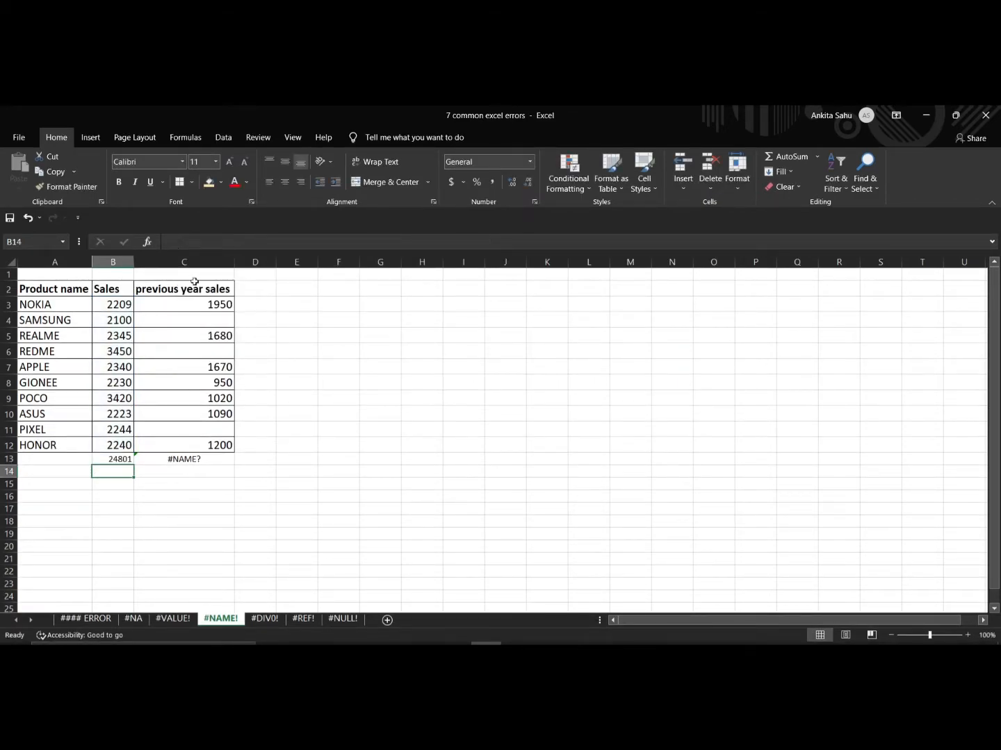
Step: Fill the SUM formula from B13 across to C13
left_click(122, 459)
left_click_drag(134, 464, 193, 460)
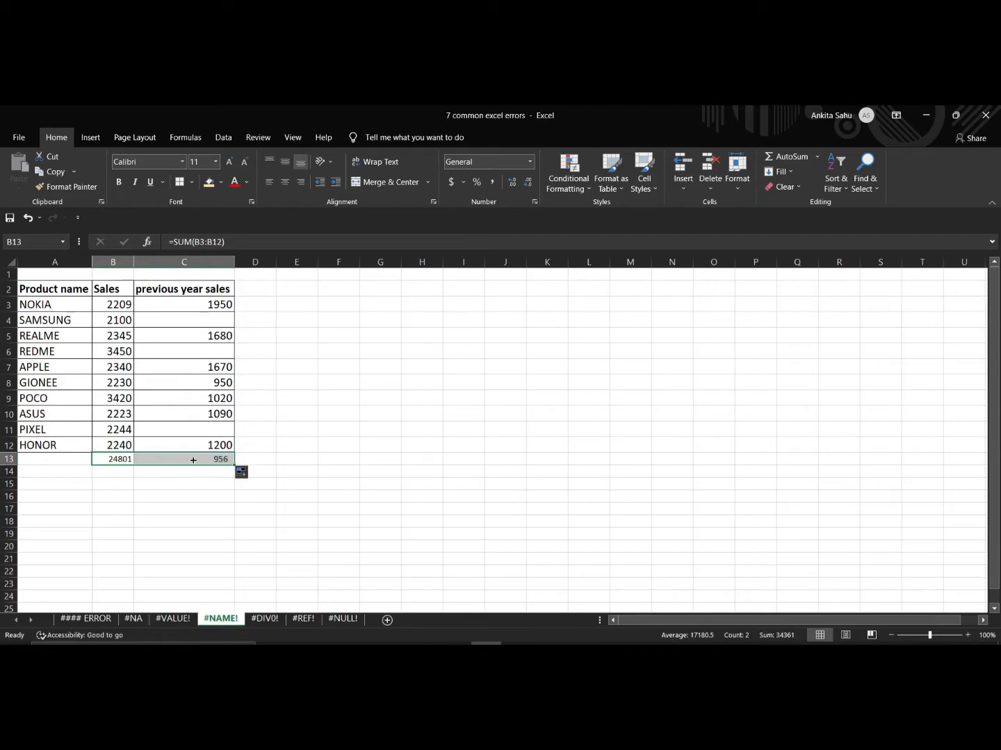
left_click(332, 451)
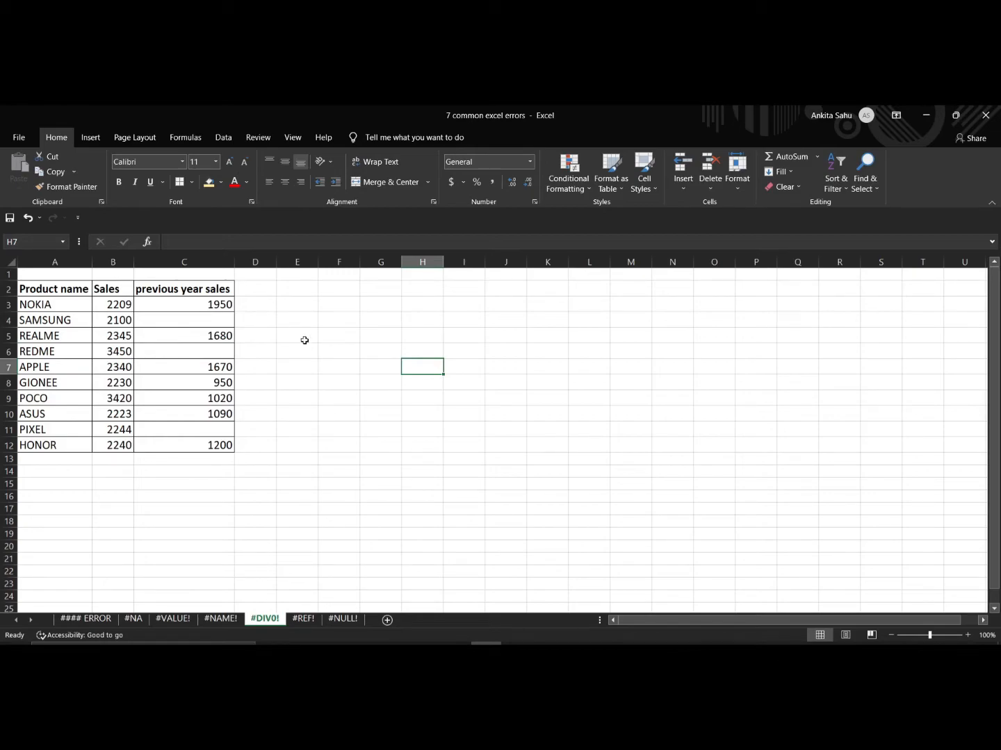
Step: On the #DIV0! sheet, enter =B3/C3-1 in D3 and fill it down to D12
left_click(259, 306)
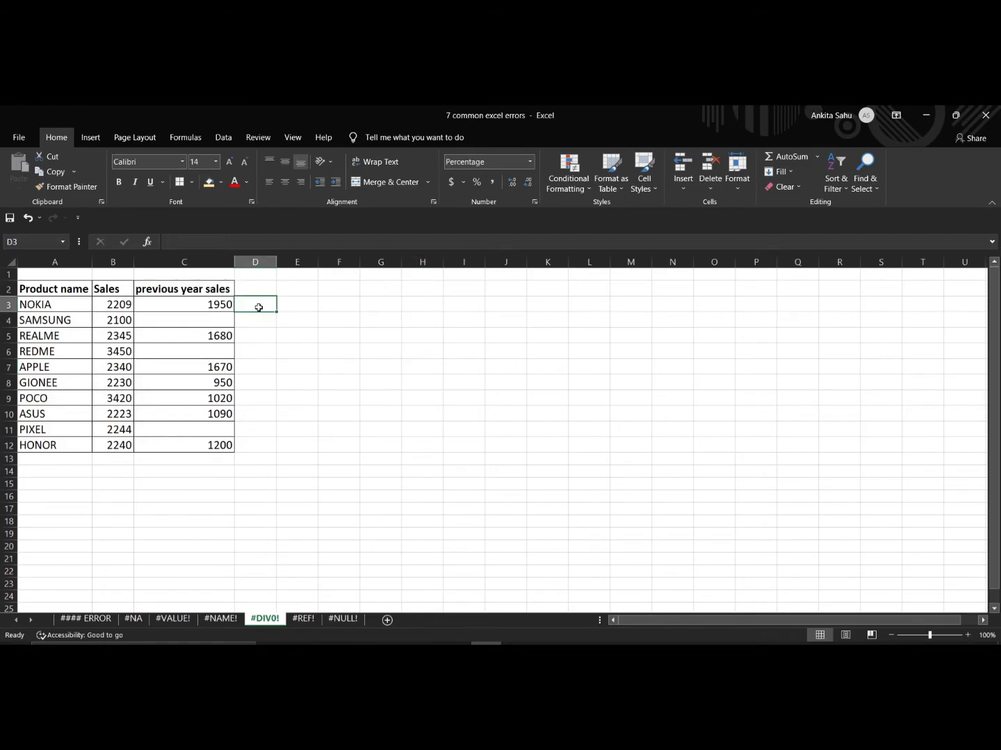
type("=")
left_click(119, 304)
type("/")
left_click(157, 306)
type("-1")
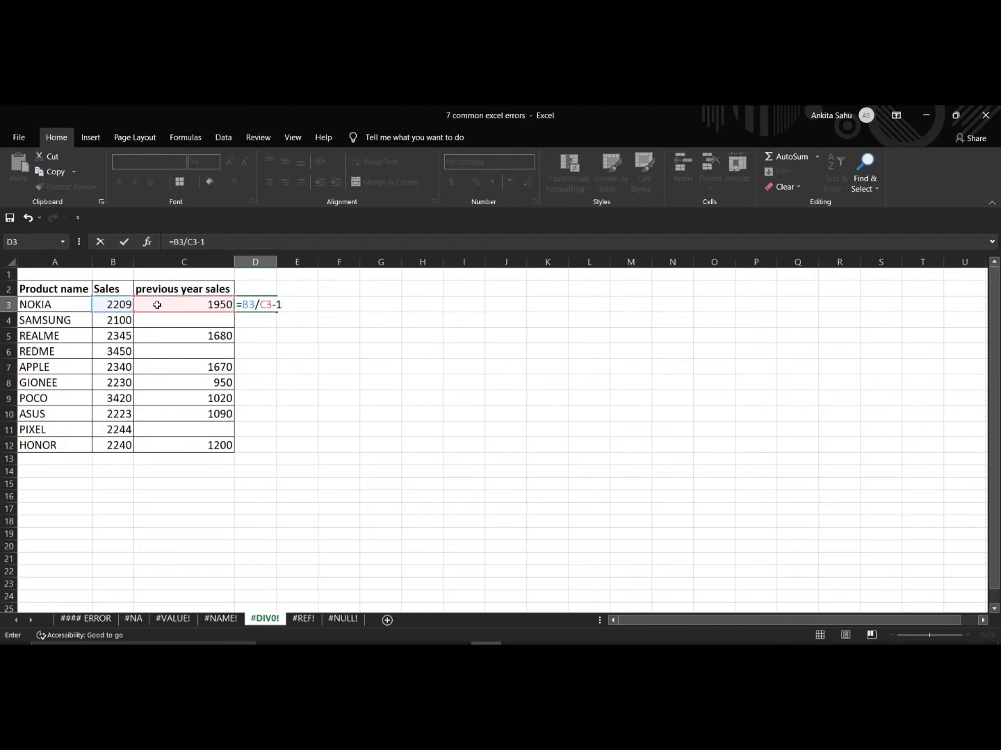
key("Return")
left_click(272, 308)
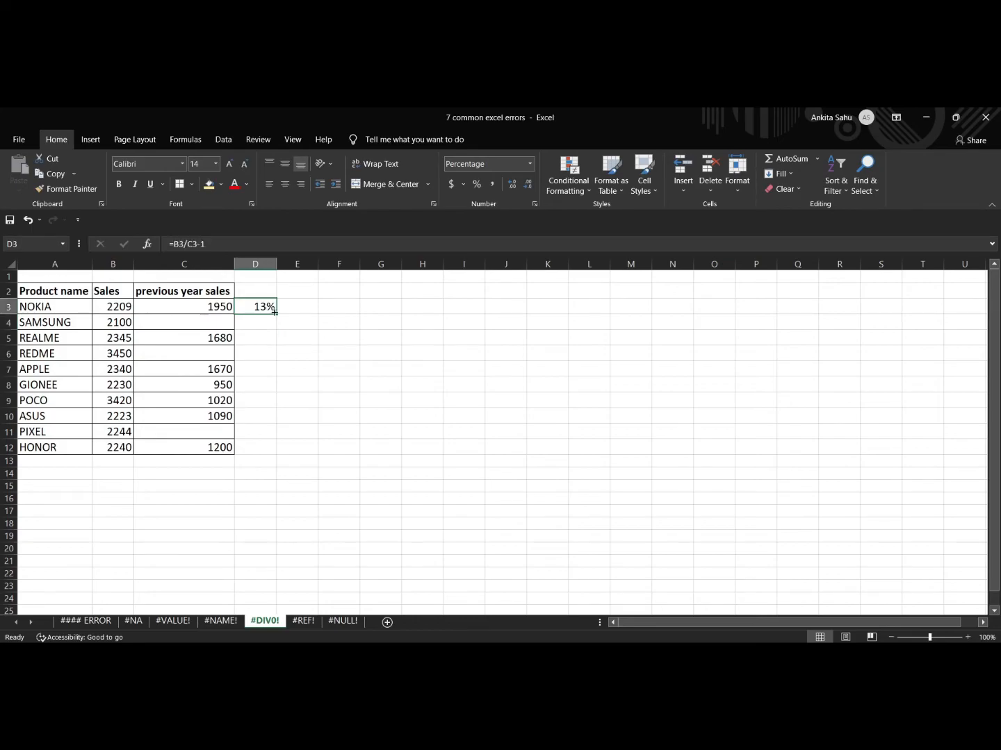
double_click(276, 313)
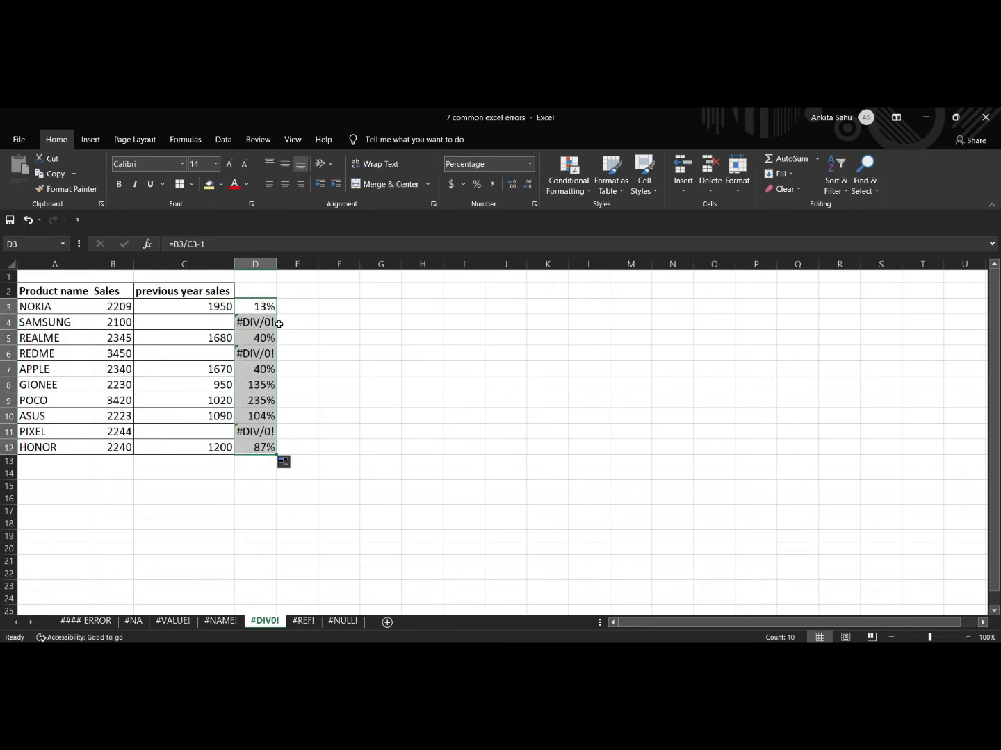
left_click(279, 324)
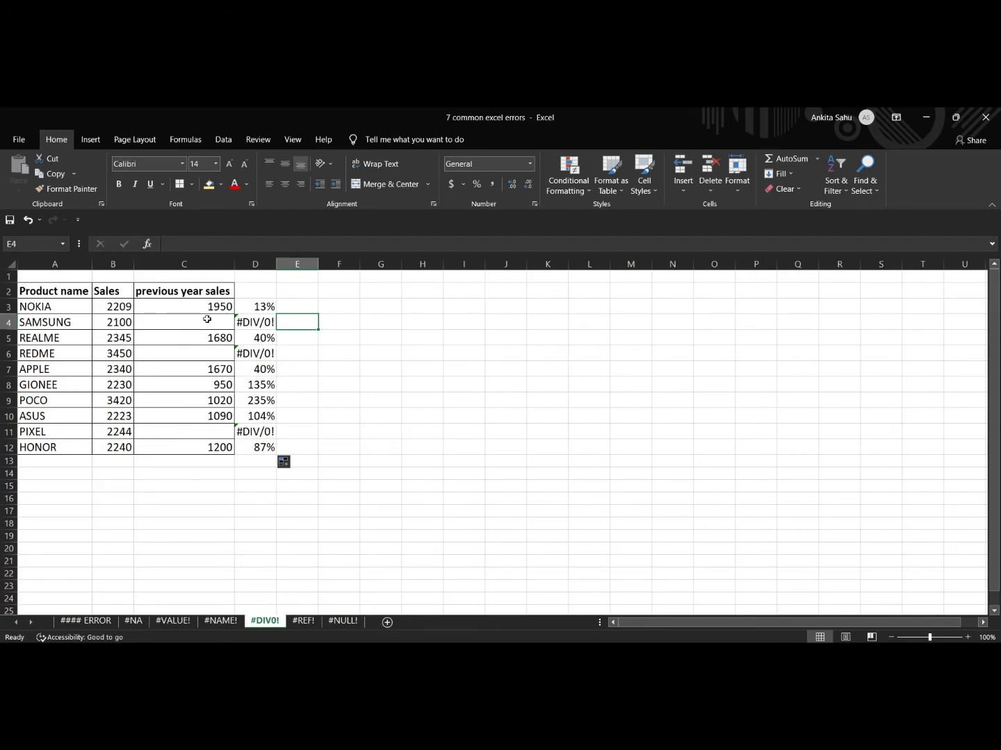
Step: Clear the division formulas for SAMSUNG in D4 and REDME in D6
left_click(255, 323)
key("Delete")
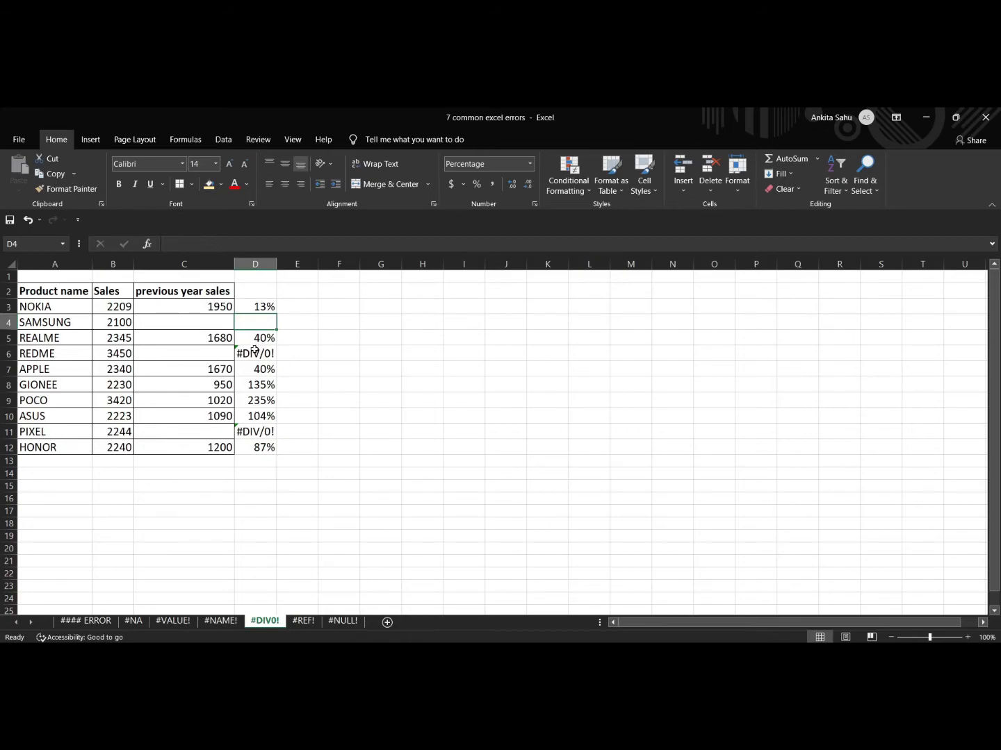
left_click(254, 353)
key("Delete")
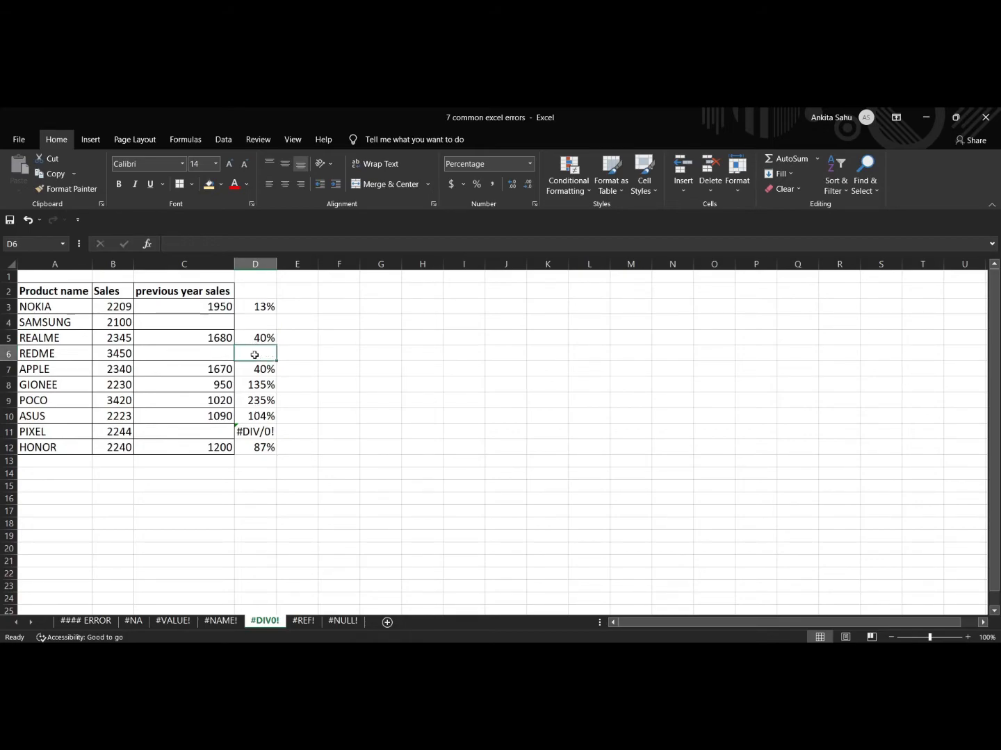
Step: Enter 234 as SAMSUNG's previous year sales in C4
left_click(213, 321)
type("234")
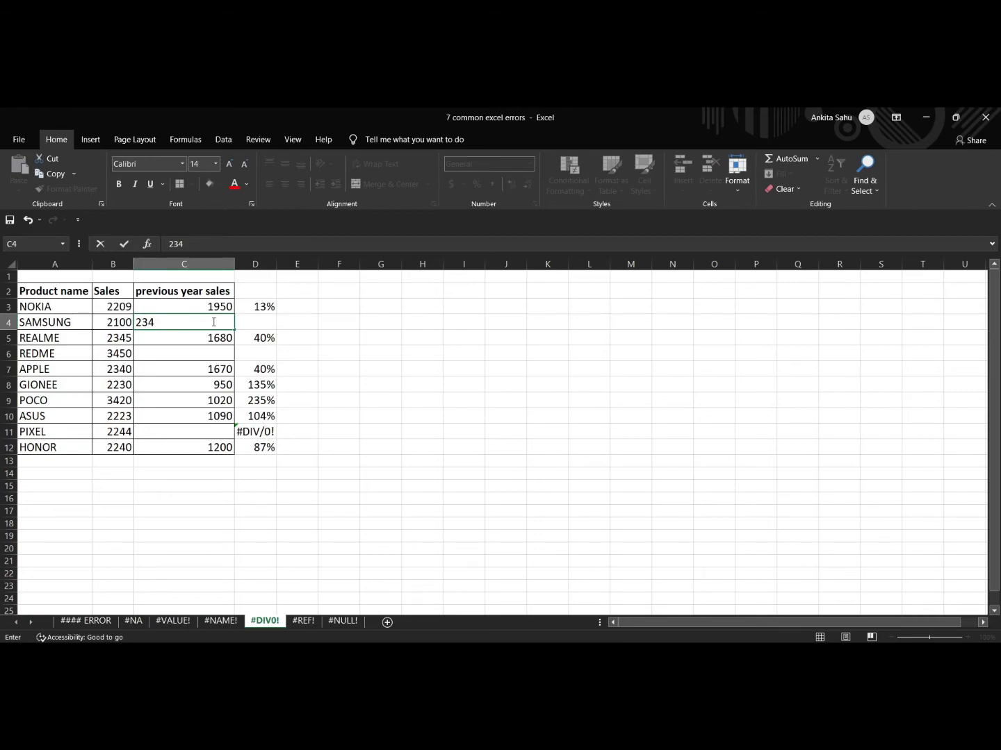
key("Return")
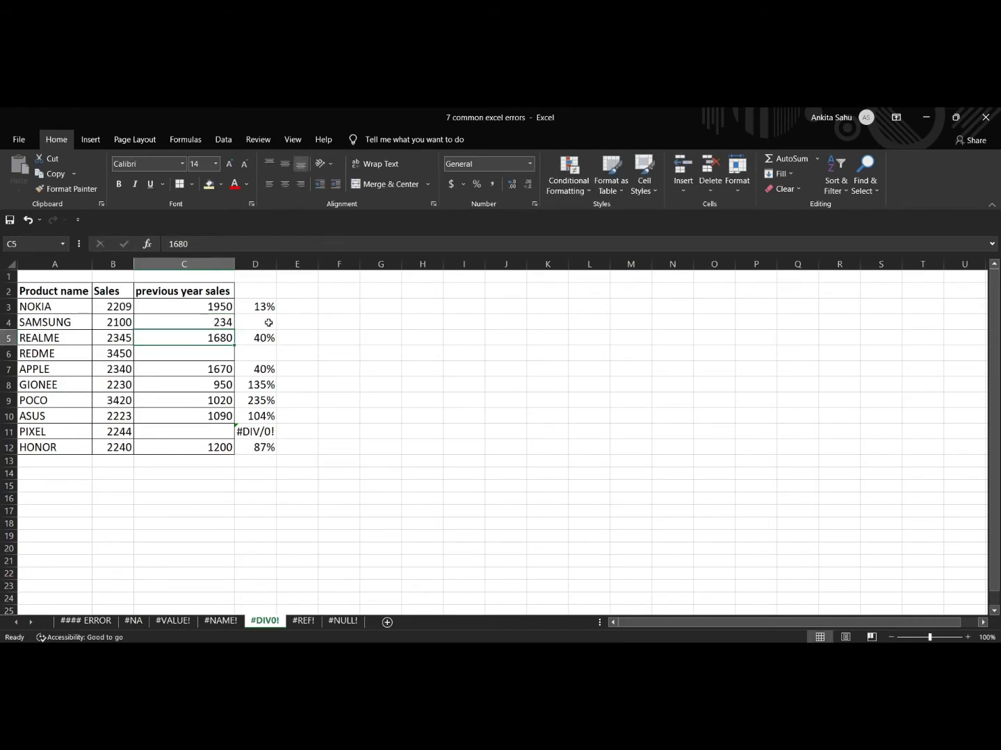
key("Right")
key("Right")
key("Right")
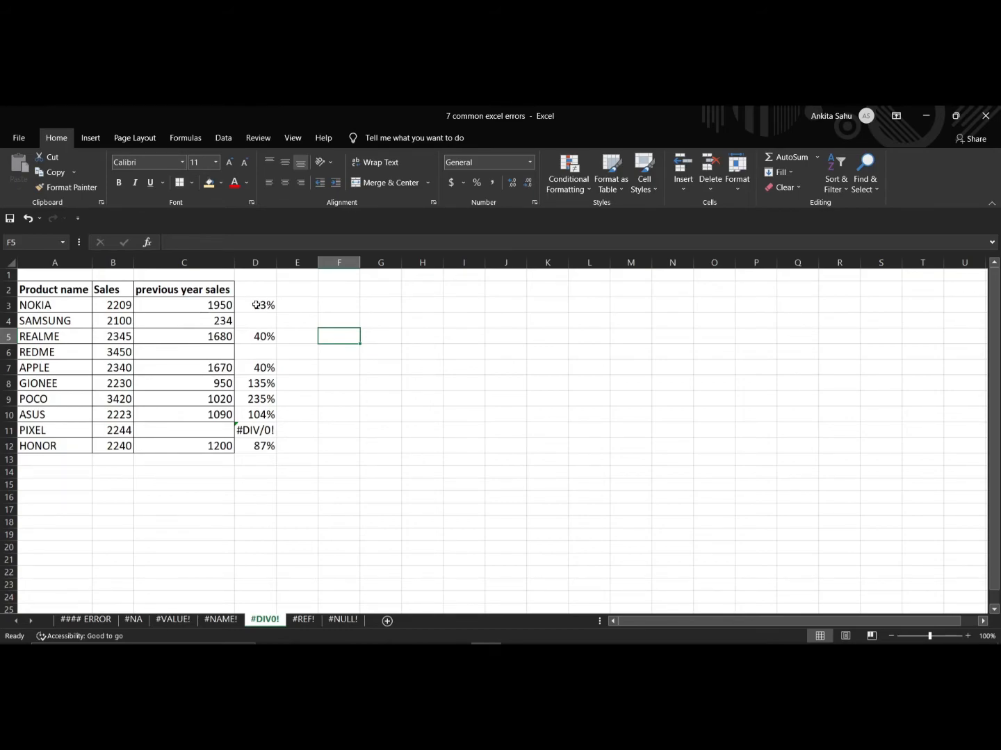
Step: Wrap the D3 formula as =IFERROR(B3/C3-1,"") and fill it down to D12
left_click(256, 305)
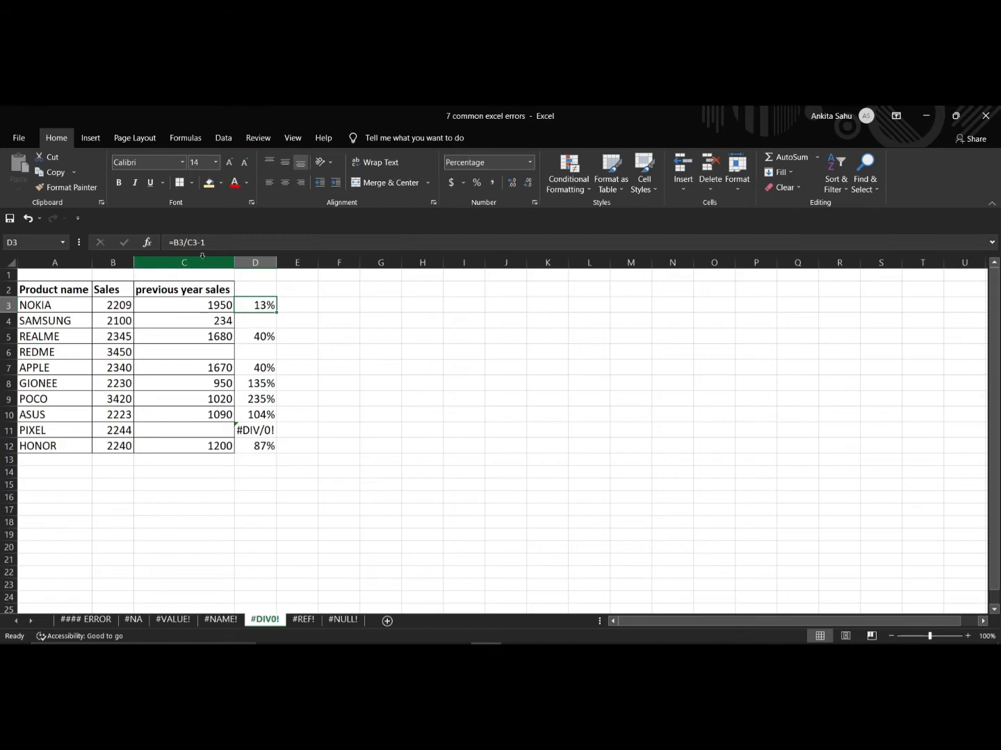
left_click(173, 244)
type("IFERROR")
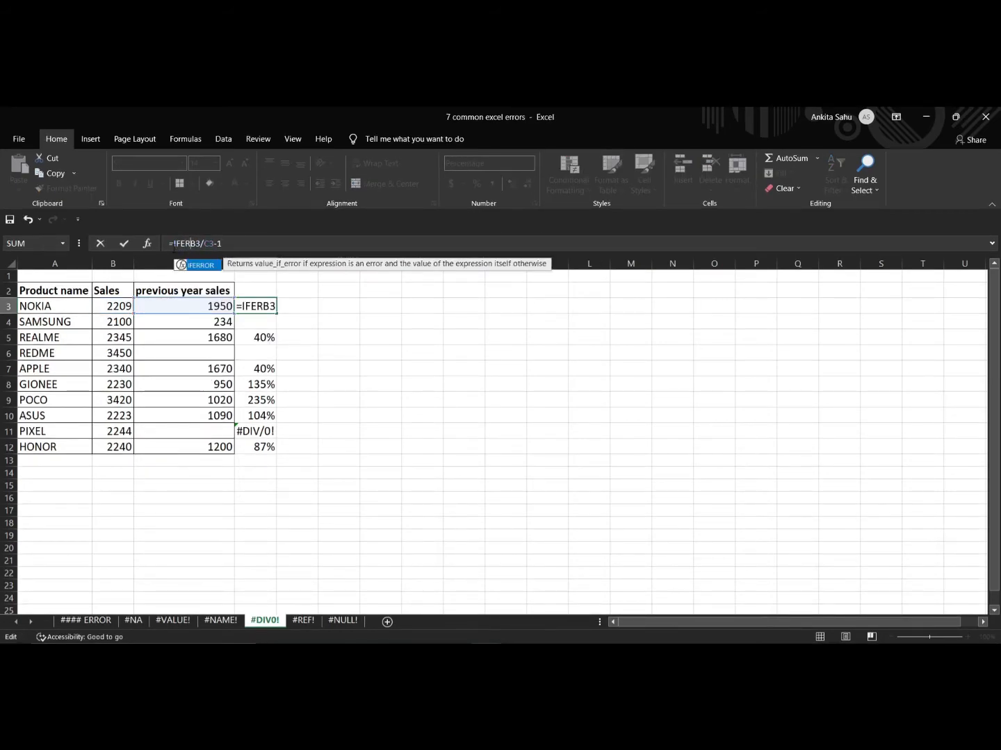
type("(")
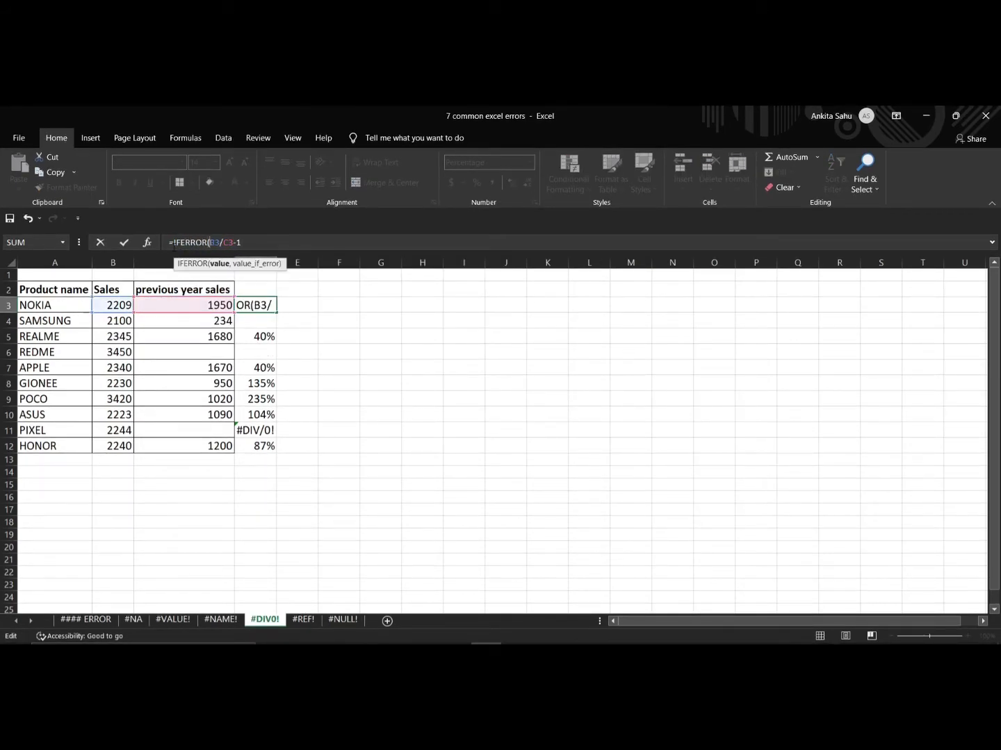
left_click(246, 243)
type(",")
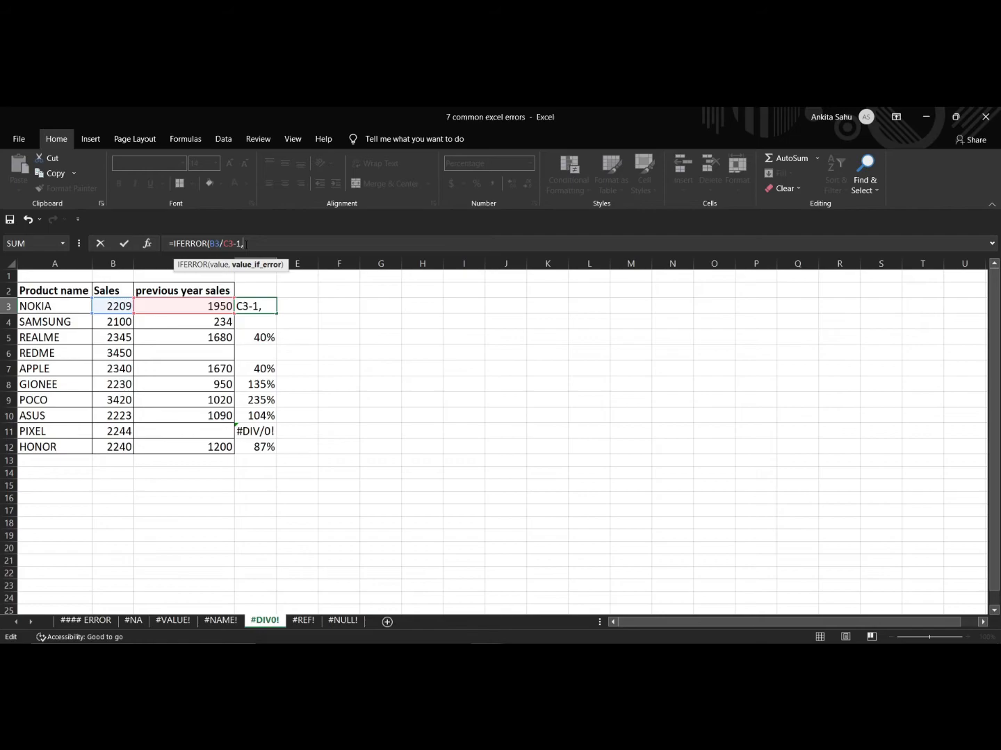
type("\"\")")
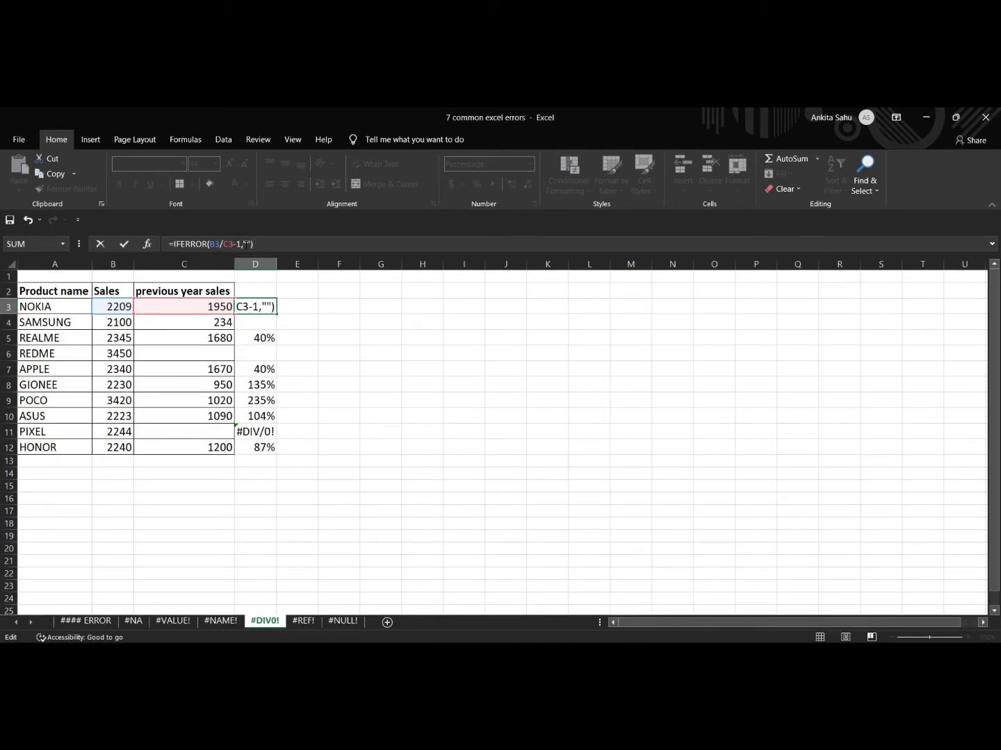
key("ctrl+Return")
left_click_drag(276, 313, 278, 453)
left_click(309, 405)
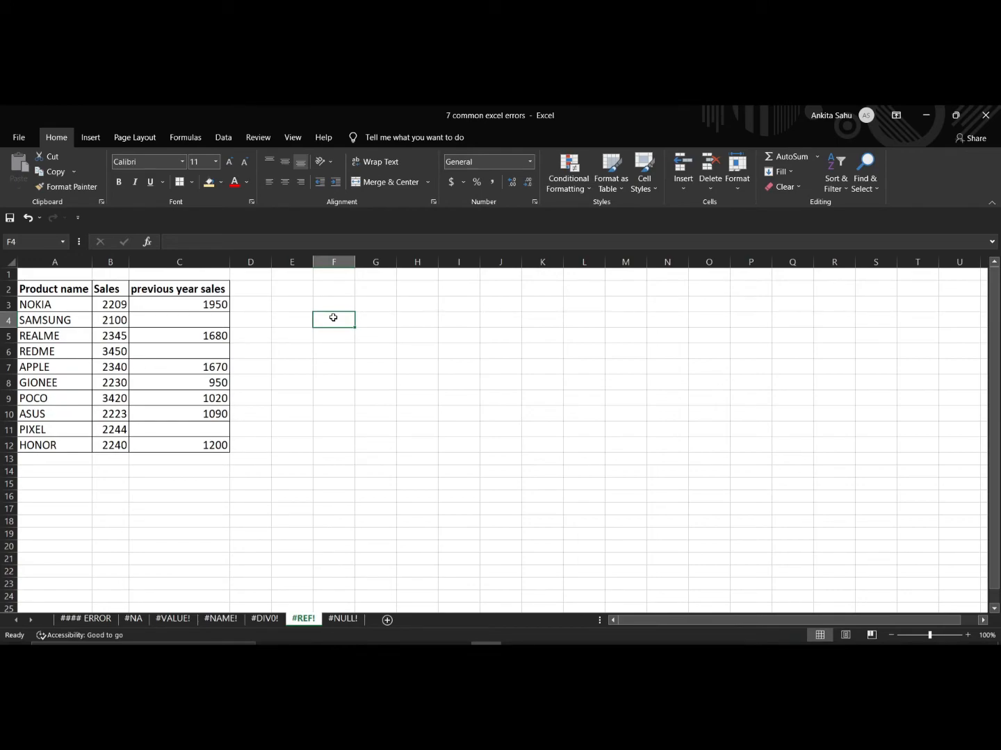
Step: On the #REF! sheet, enter =B3-C3 in D3 and fill it down to D12
left_click(304, 309)
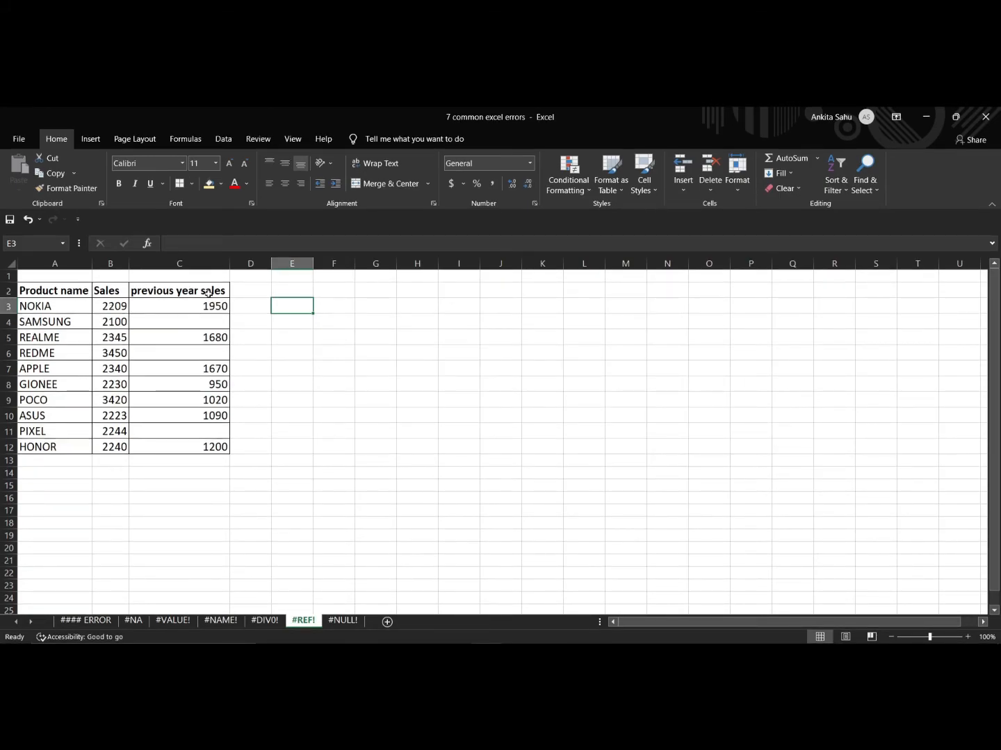
left_click(248, 305)
type("=")
left_click(113, 306)
type("-")
left_click(142, 309)
key("Return")
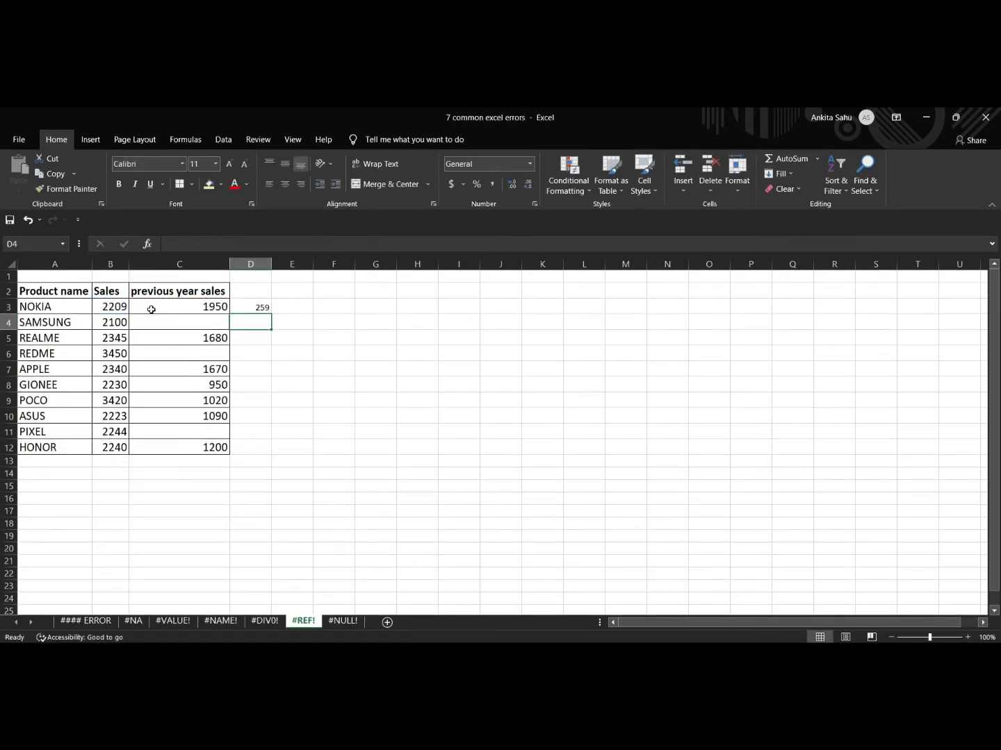
left_click(263, 304)
double_click(271, 316)
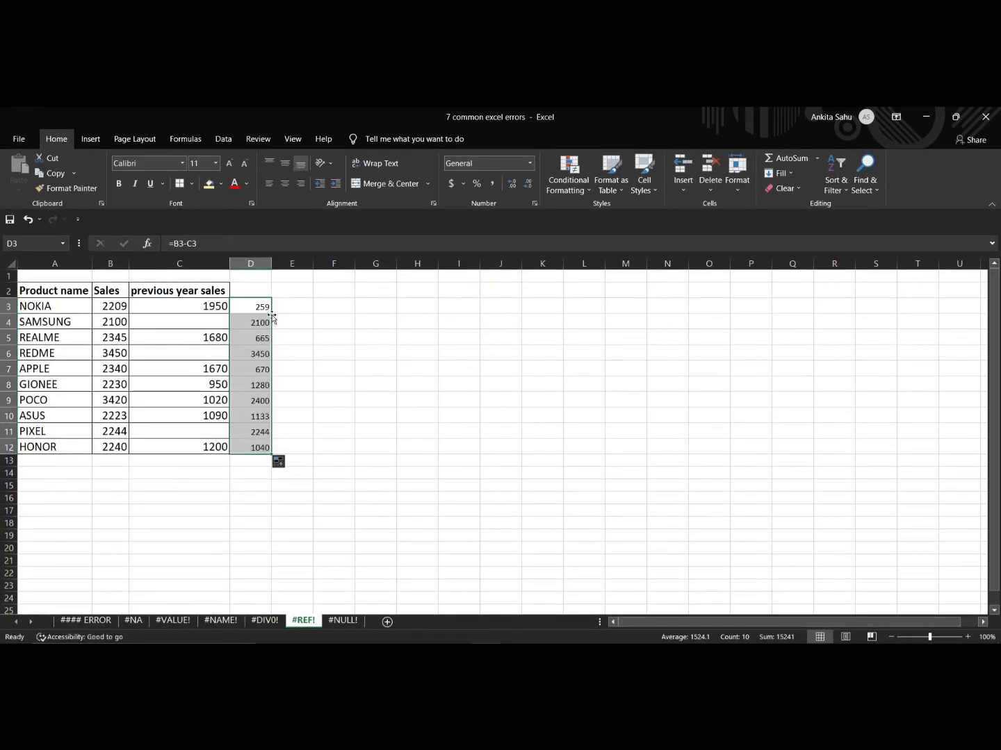
left_click(334, 353)
Step: Delete the entire Sales column B that the difference formulas refer to
left_click(101, 263)
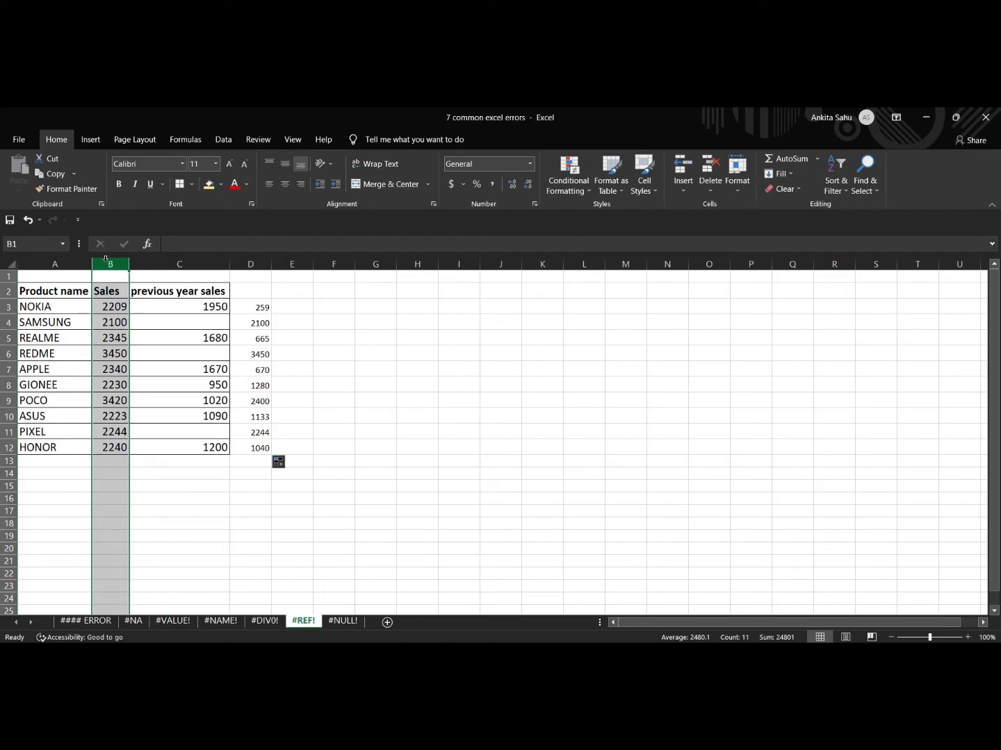
right_click(106, 264)
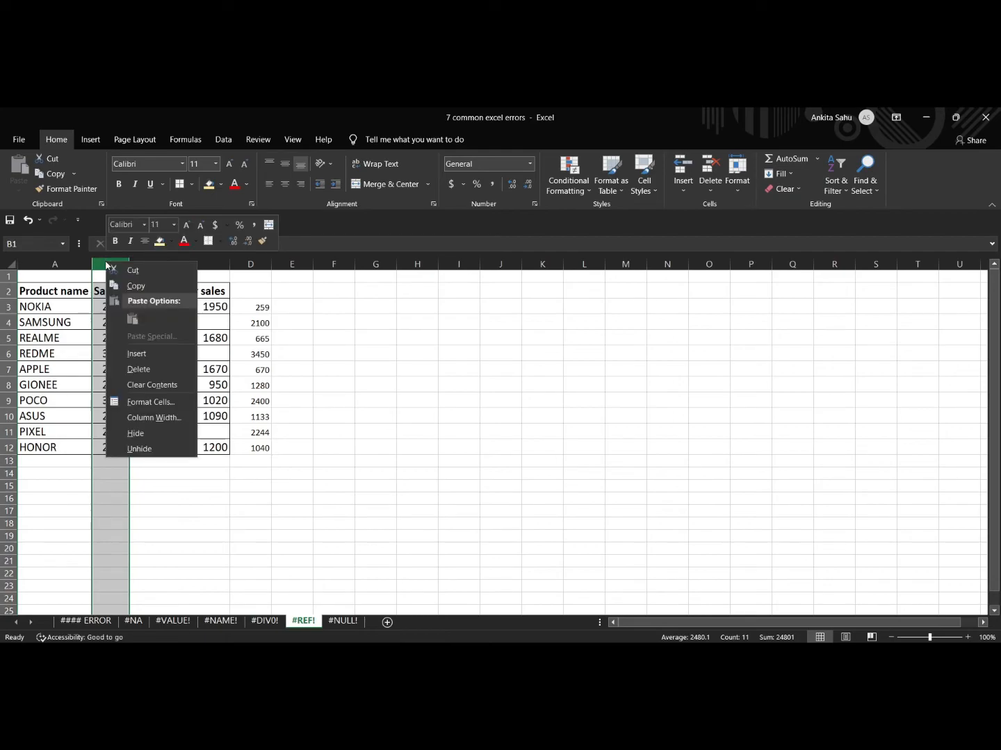
left_click(148, 369)
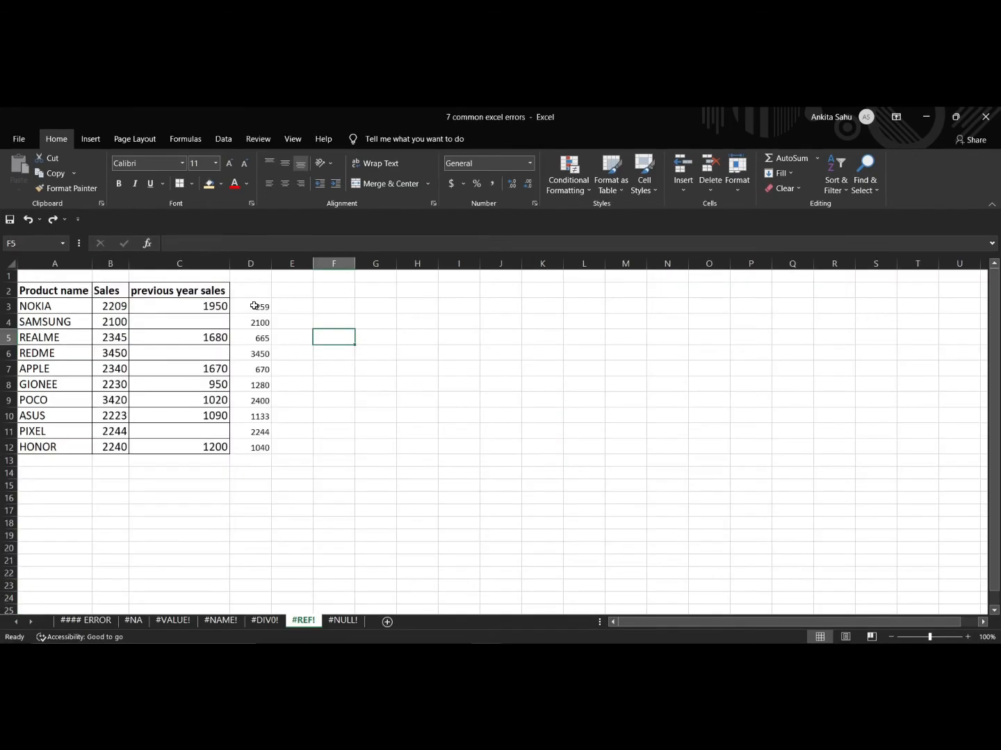
Step: Copy the difference formulas in D3:D12 and paste them into column B below the table
left_click_drag(254, 305, 263, 445)
key("ctrl+c")
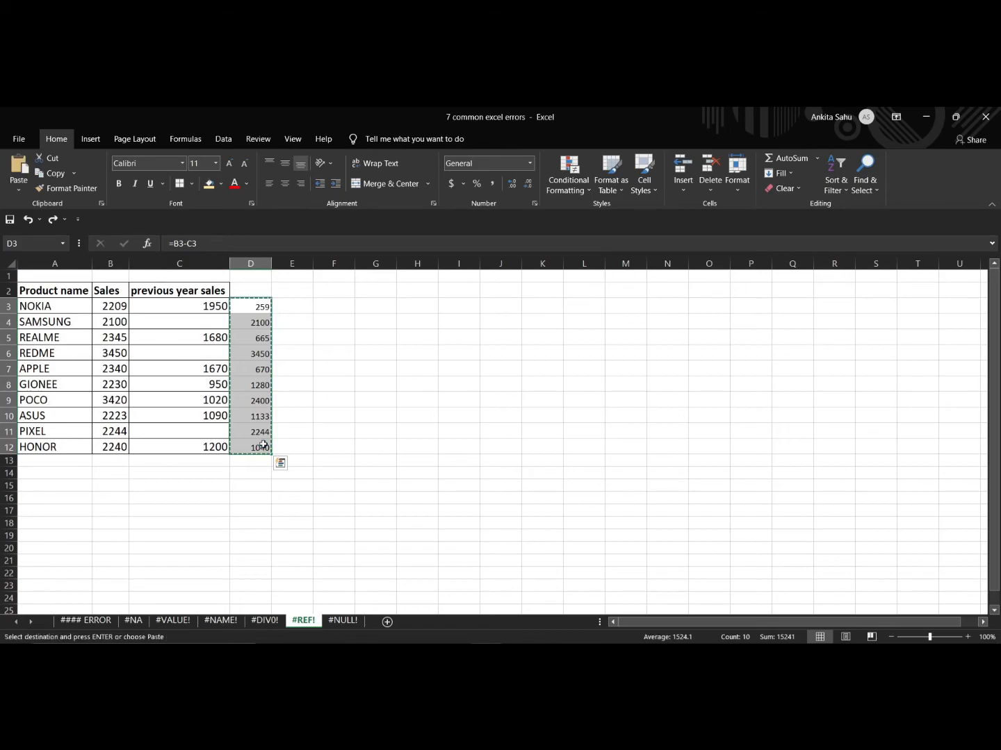
left_click(128, 502)
key("ctrl+v")
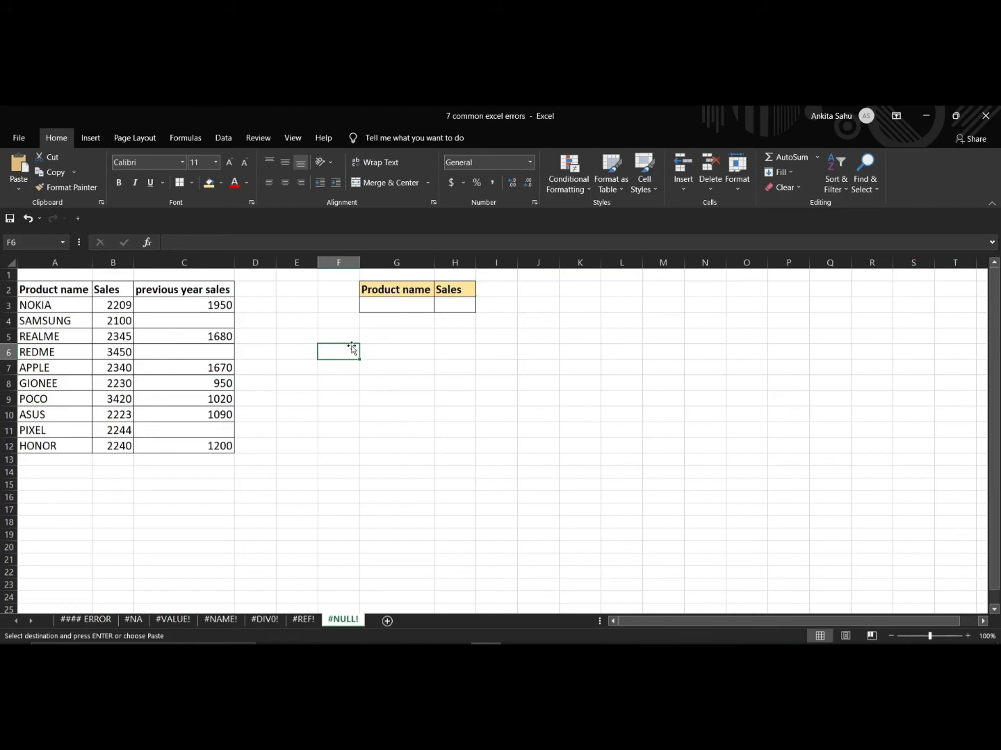
Step: Enter =VLOOKUP(G3 A3:C12,2,0) in H3, with a space instead of a comma between G3 and the table range
left_click(450, 308)
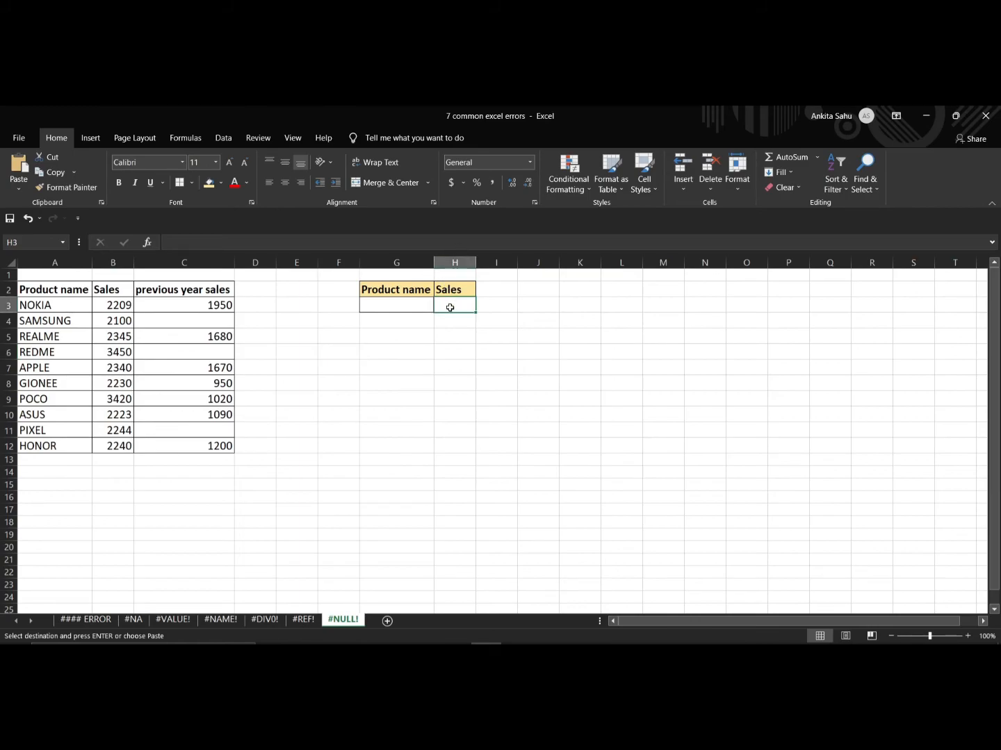
type("=VLOOKUP(")
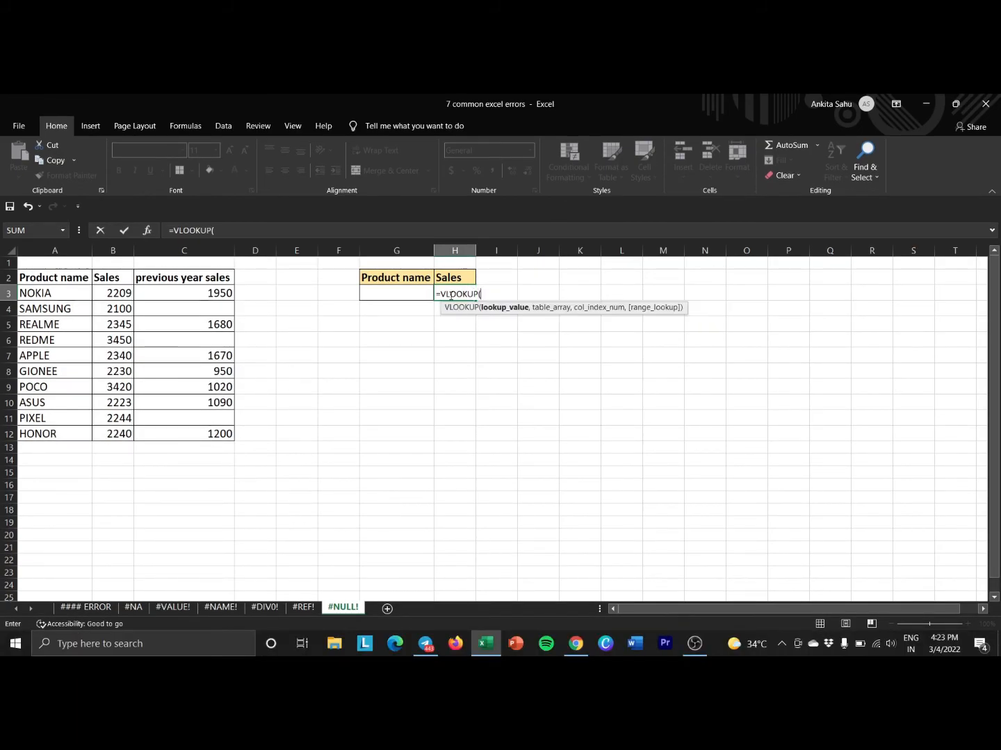
left_click(363, 295)
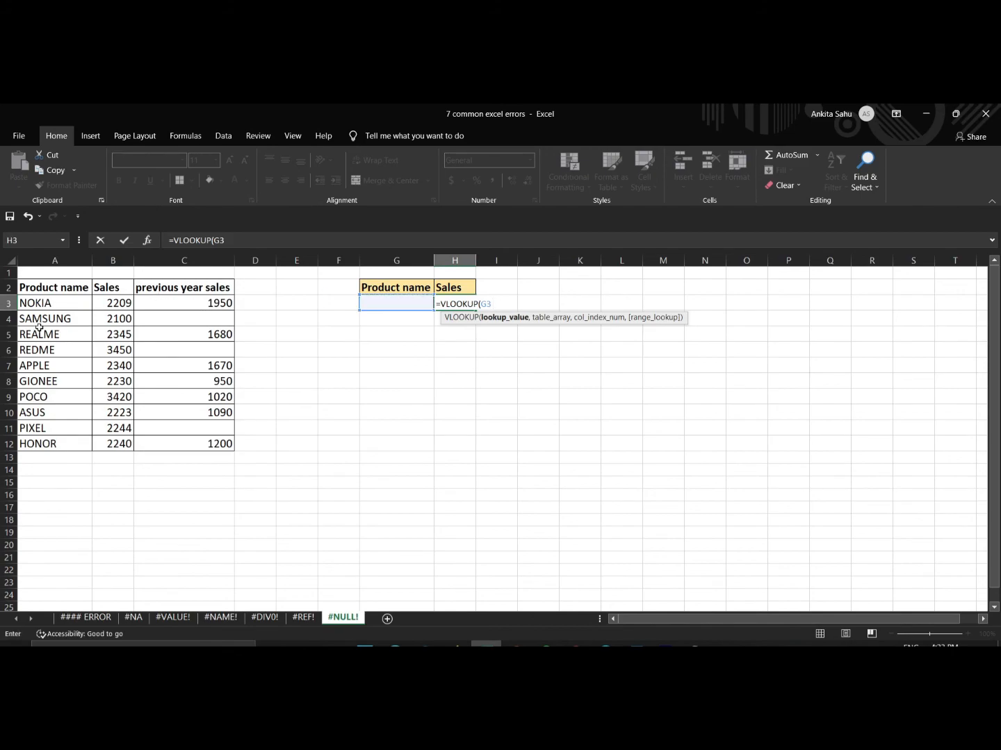
left_click_drag(40, 306, 162, 440)
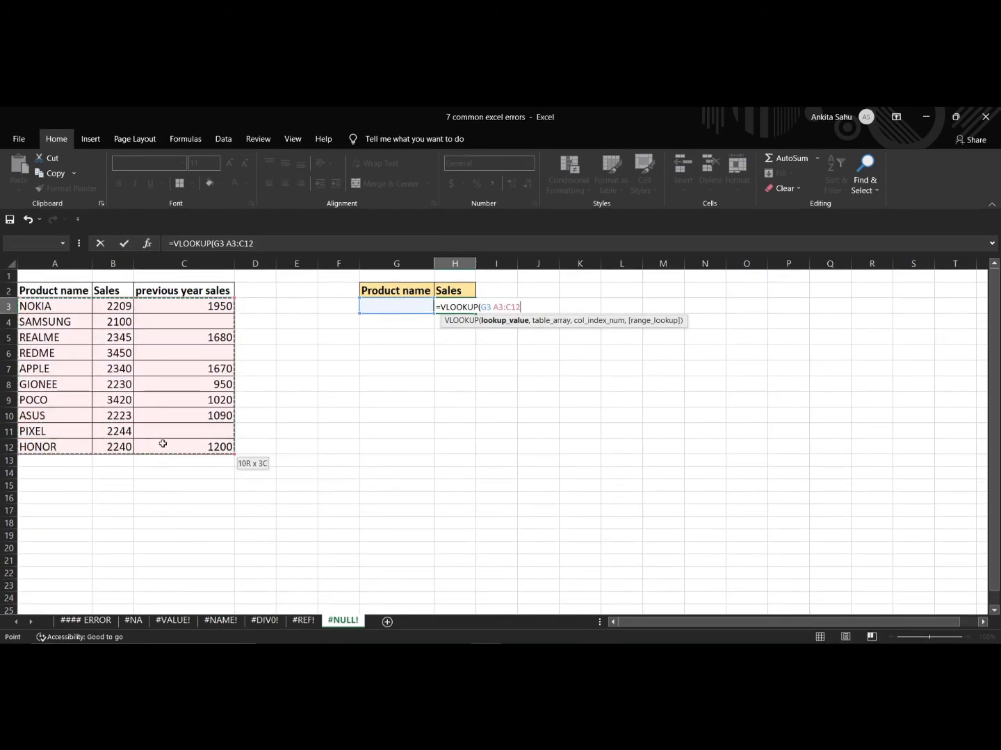
type(",2,")
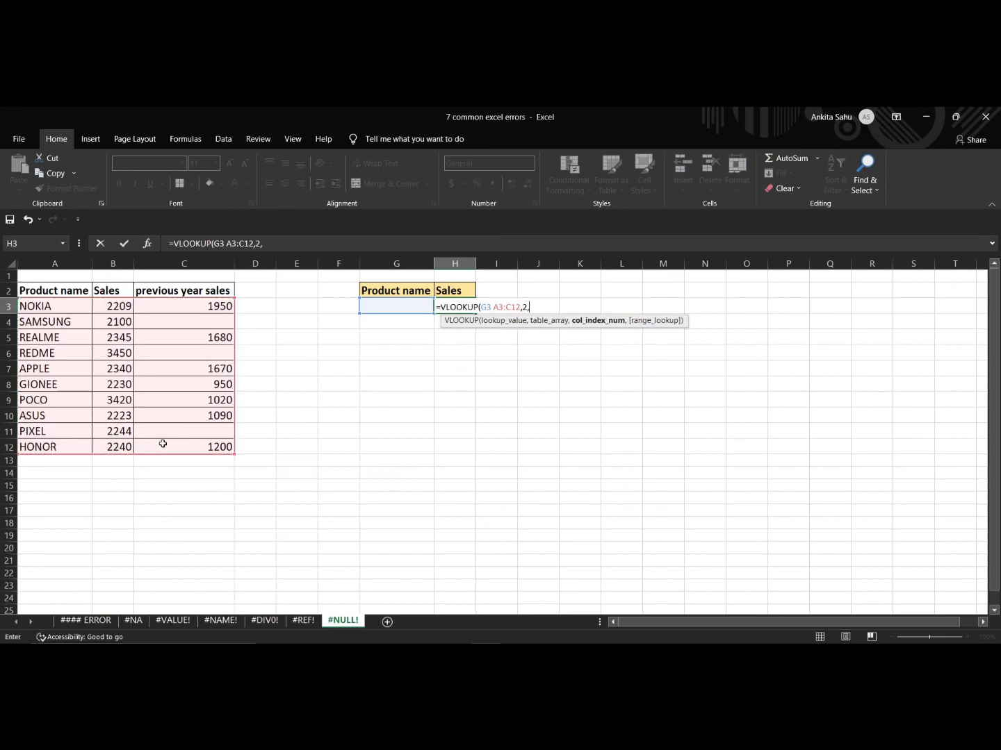
type("0)")
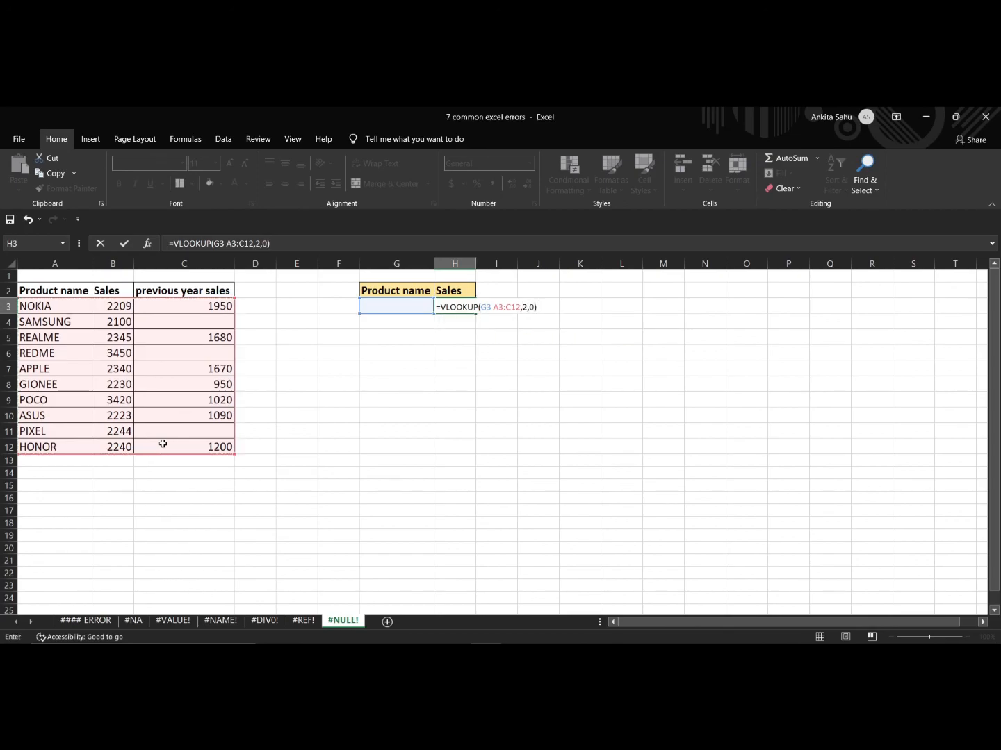
key("Return")
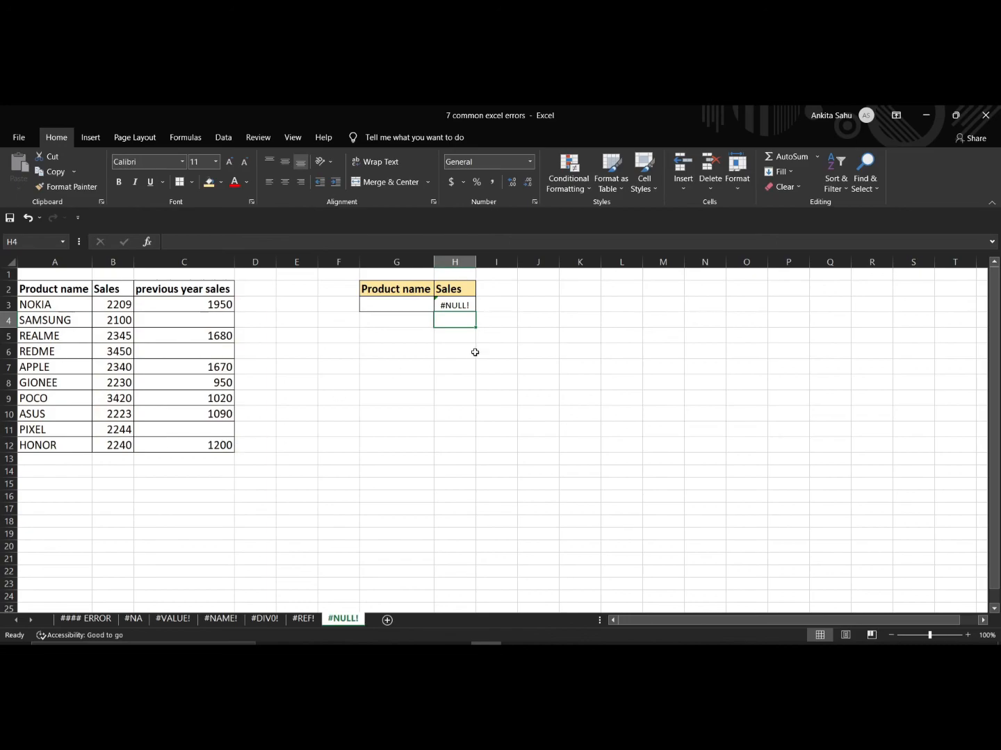
Step: Correct the H3 formula to =VLOOKUP(G3, A3:C12,2,0) by adding the missing comma after G3
left_click(468, 307)
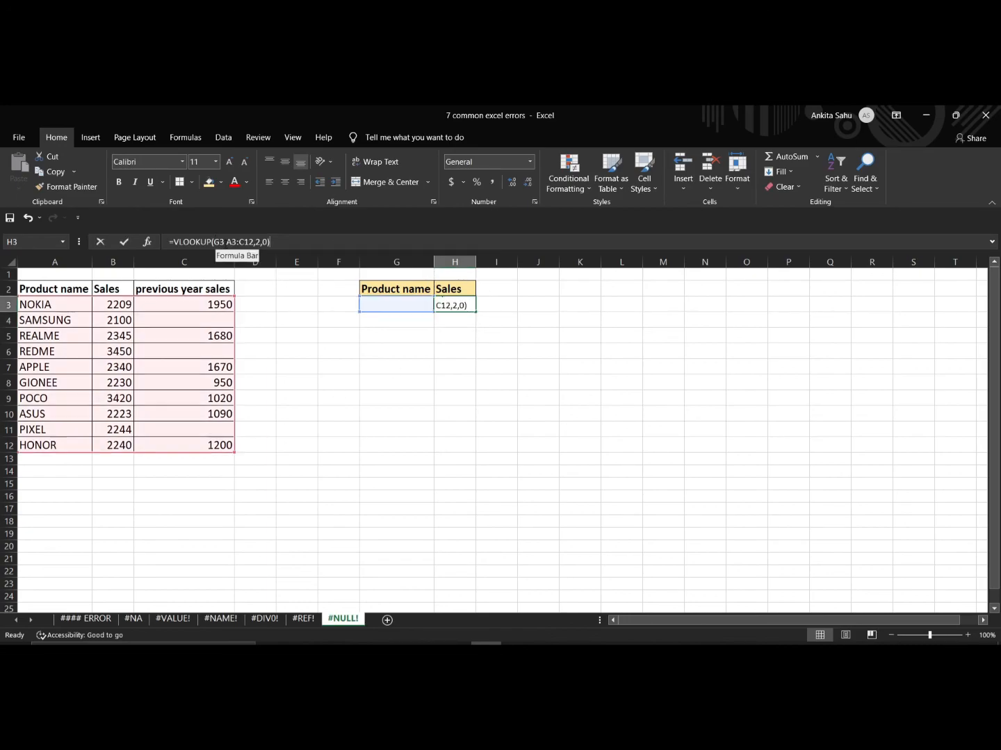
left_click(224, 242)
type(",")
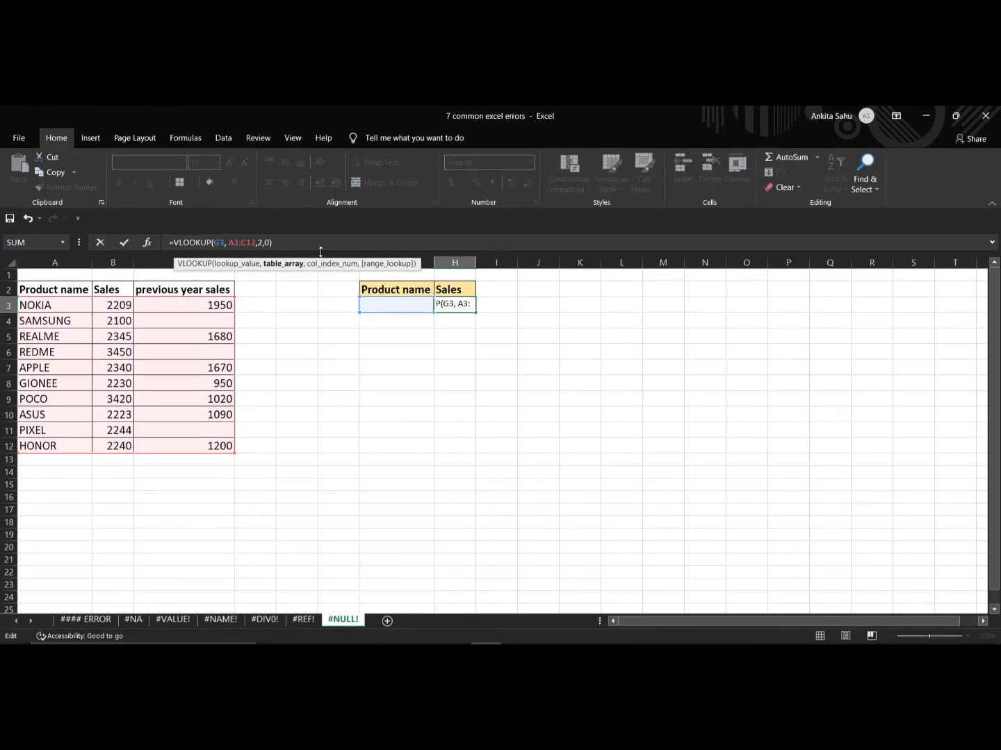
key("Return")
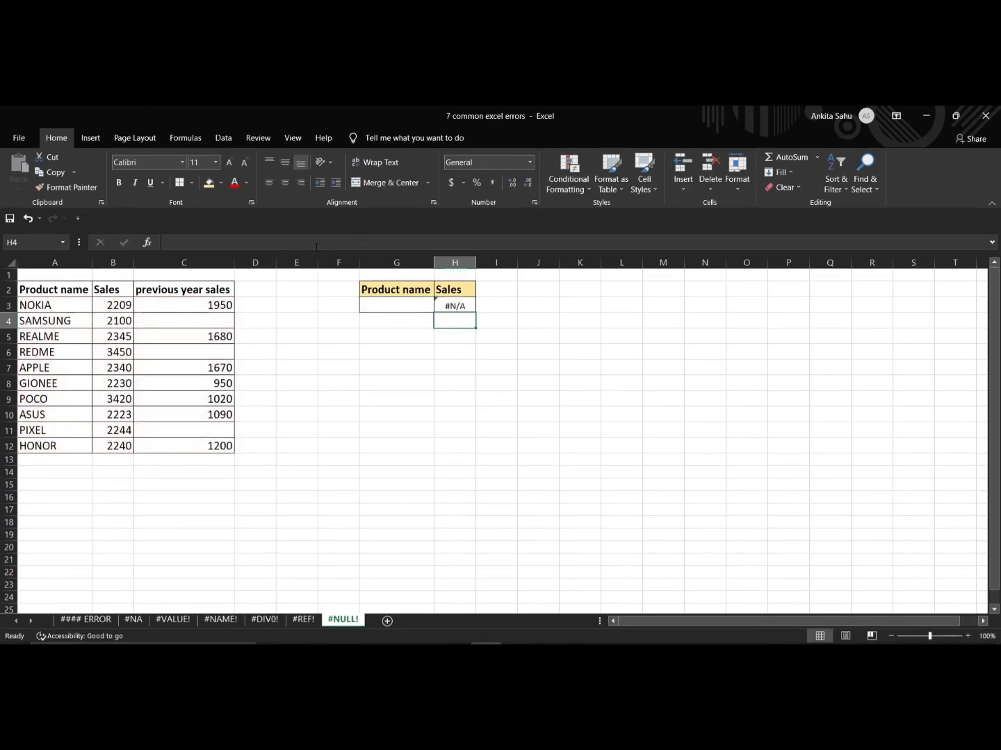
Step: Enter NOKIA in G3 as the product name to look up
left_click(418, 306)
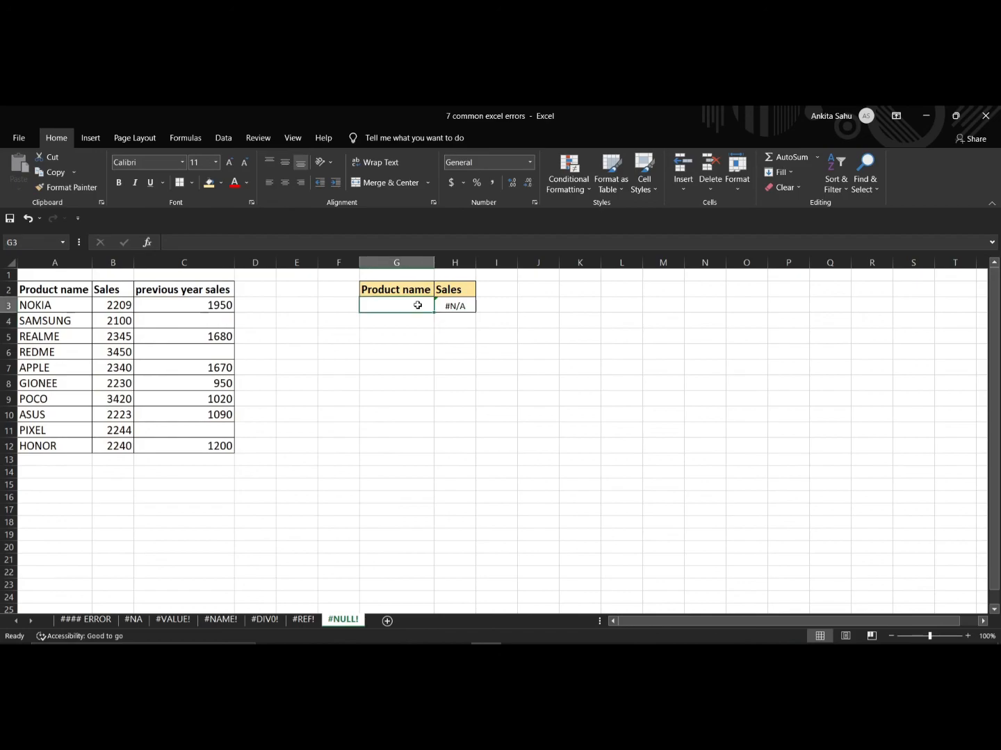
type("NOKIA")
key("Return")
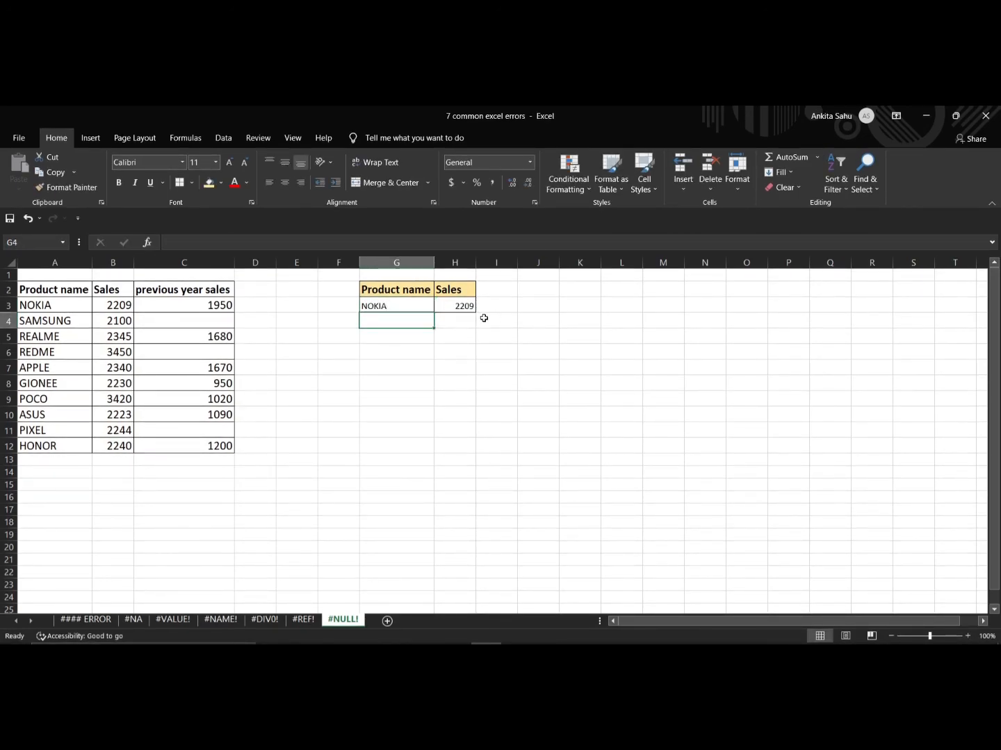